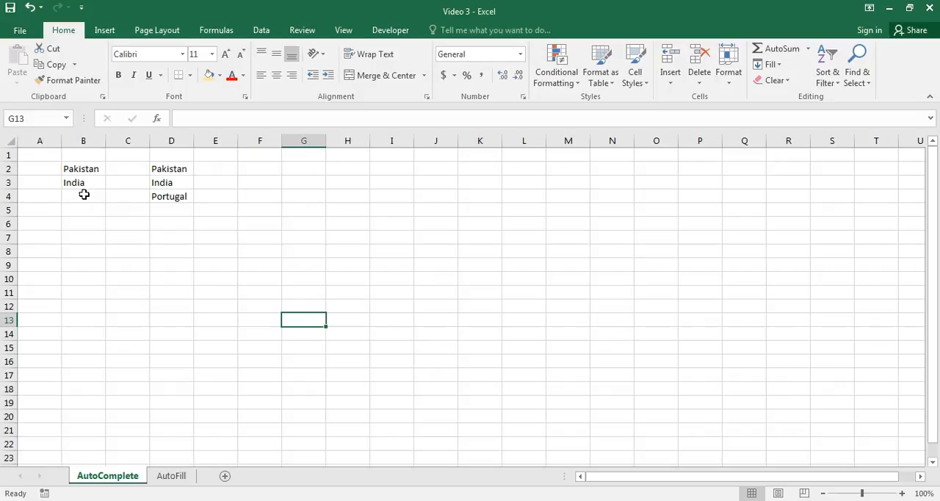
Enter Pakistan in B4 and India in B5, accepting the AutoComplete suggestions from the country list above.
left_click(84, 194)
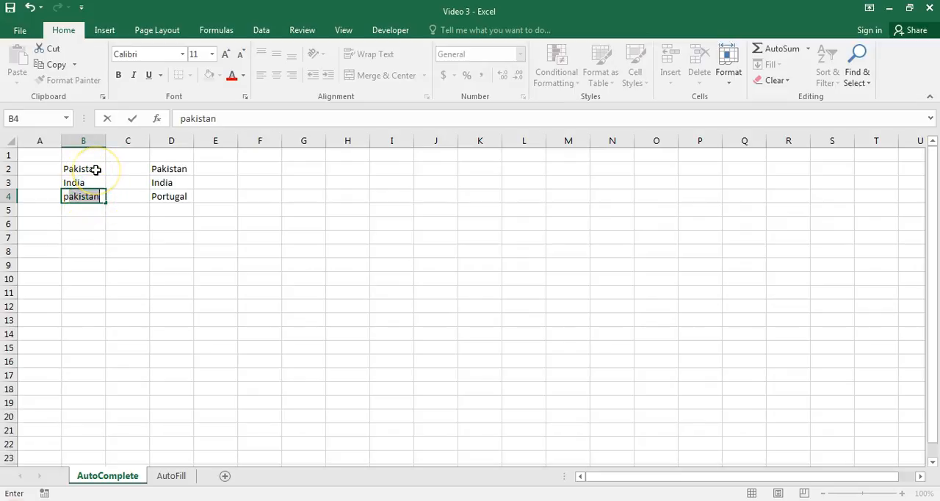
key("Return")
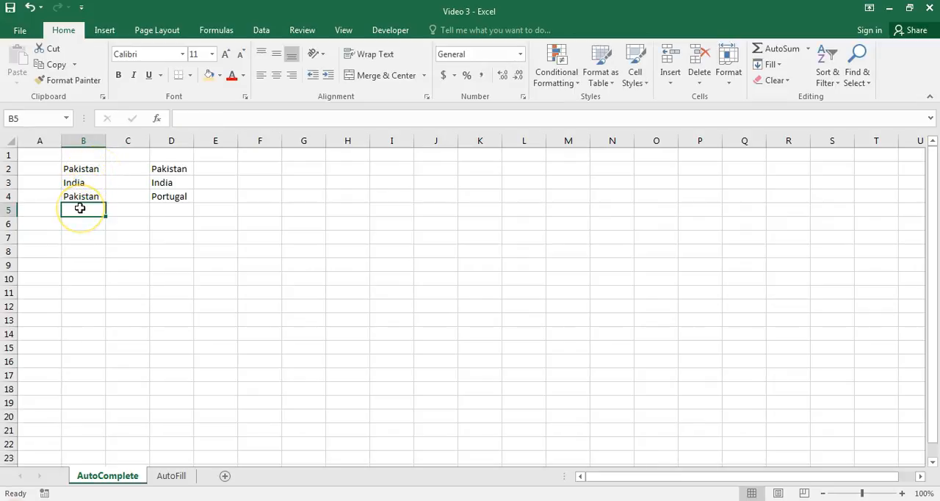
type("india")
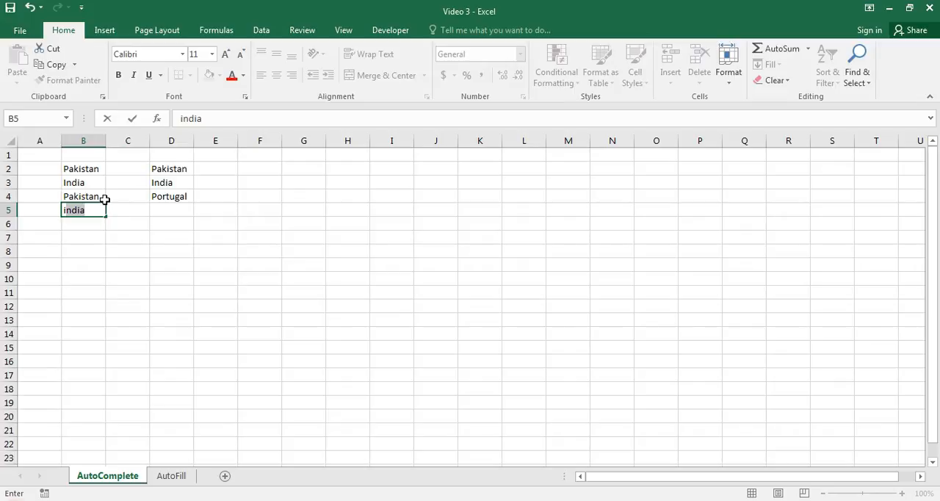
key("Tab")
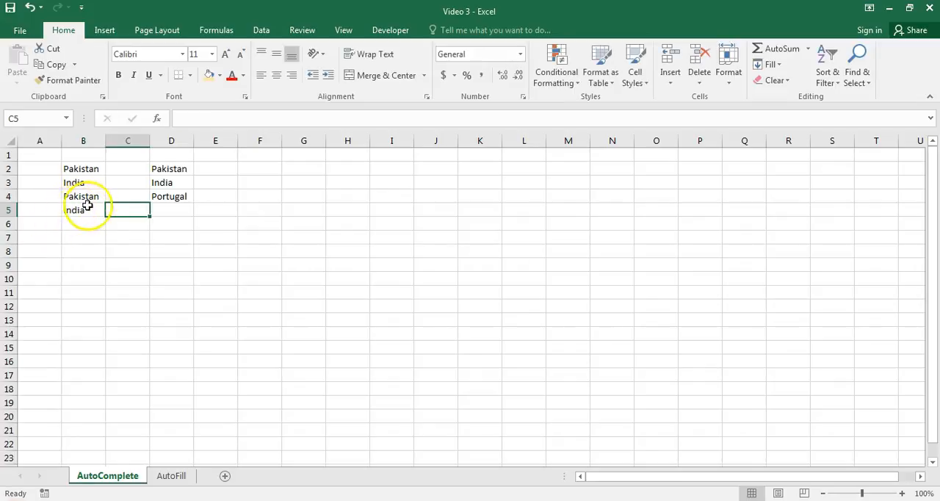
Enter Portugal in D5 by accepting the AutoComplete suggestion from the list above.
left_click(165, 209)
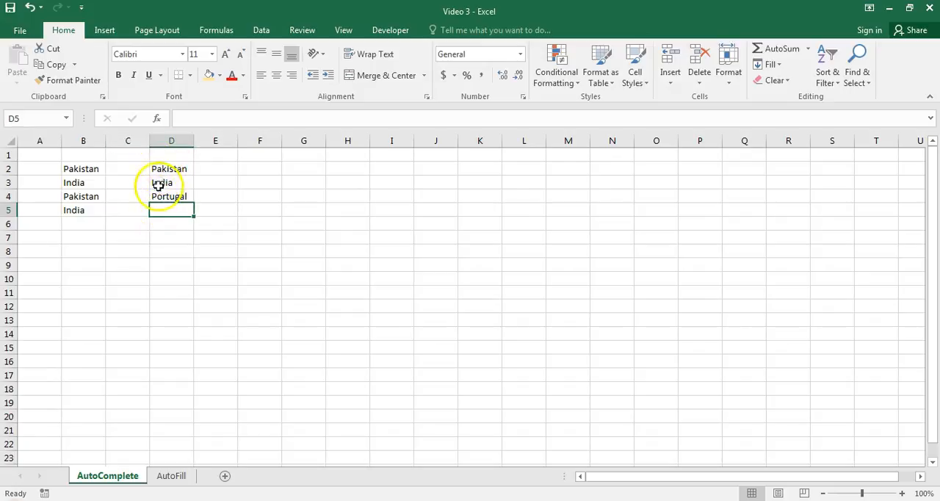
type("portugal")
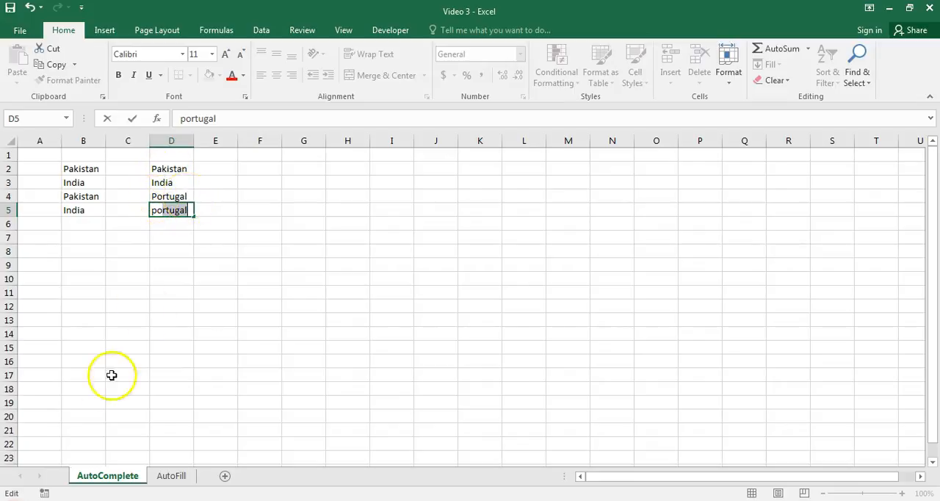
key("Return")
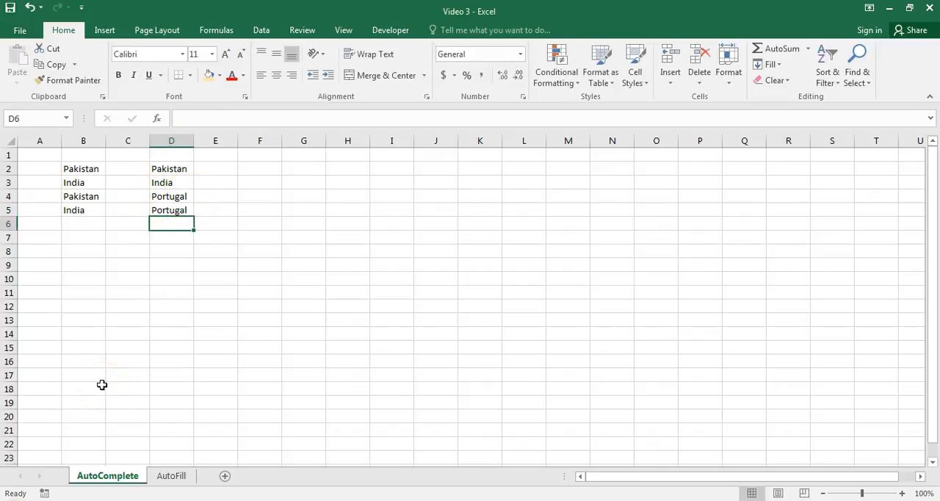
Switch to the AutoFill sheet and fill the single number in B2 down through B14.
left_click(173, 476)
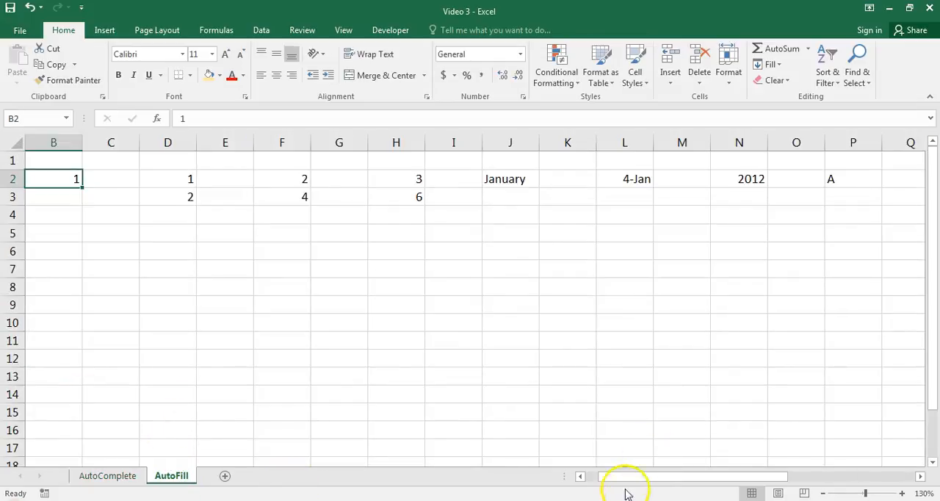
left_click_drag(608, 474, 600, 474)
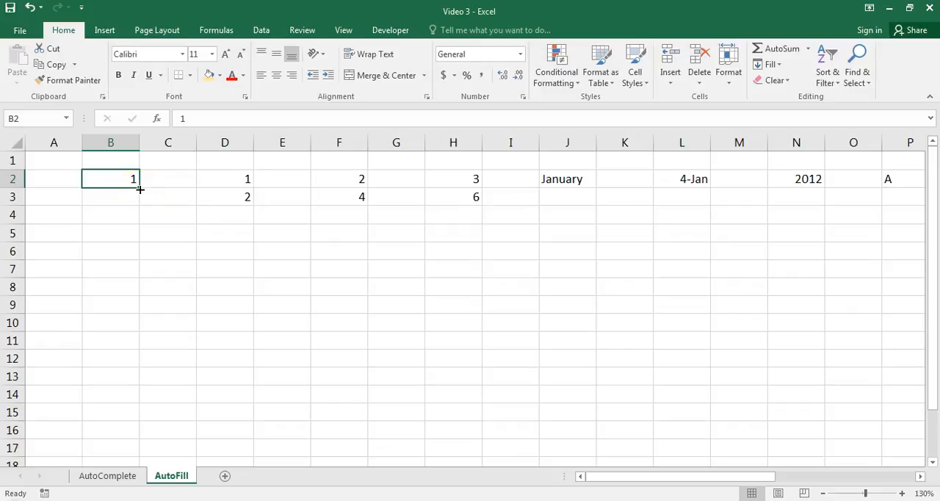
left_click_drag(139, 188, 140, 408)
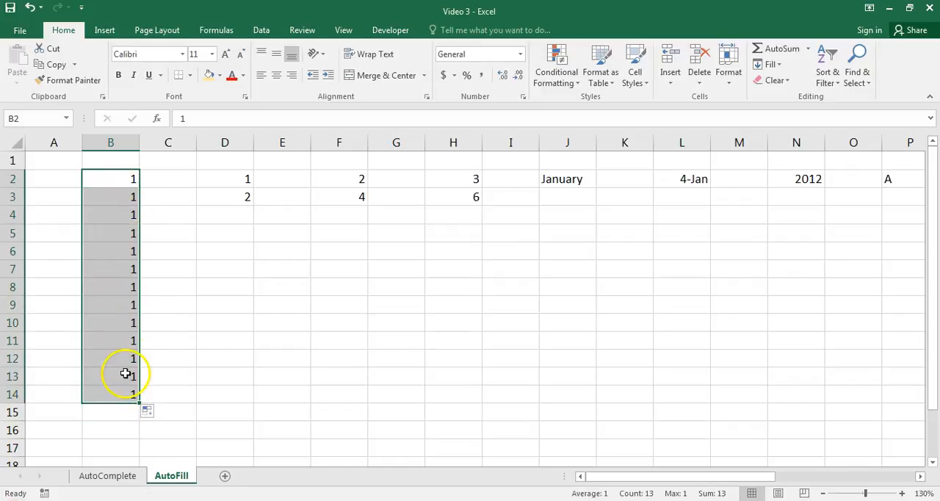
left_click(172, 356)
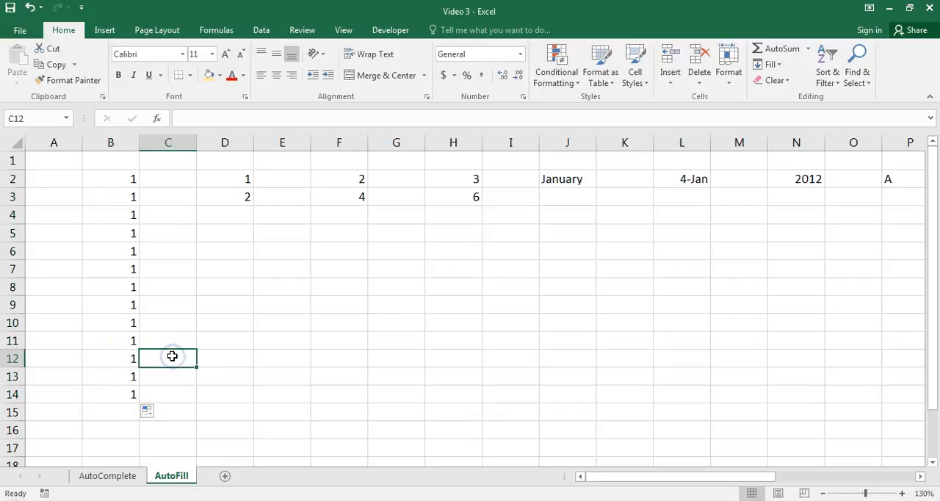
Extend the number series started in D2:D3 down through D14 with AutoFill.
left_click(221, 182)
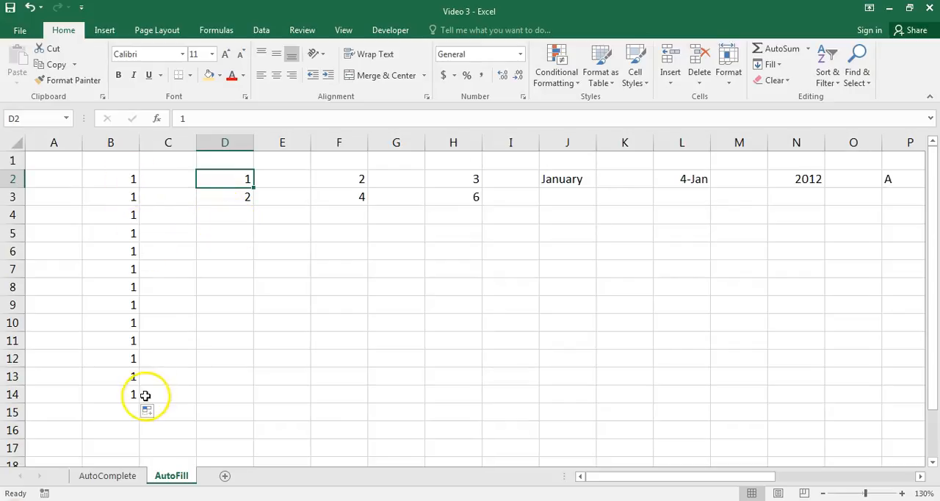
left_click(208, 195)
left_click_drag(206, 179, 236, 201)
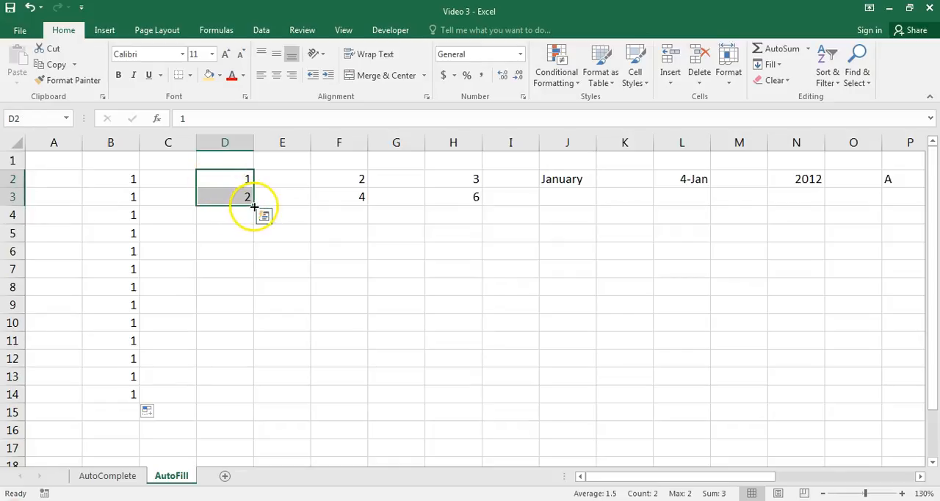
left_click_drag(253, 205, 248, 405)
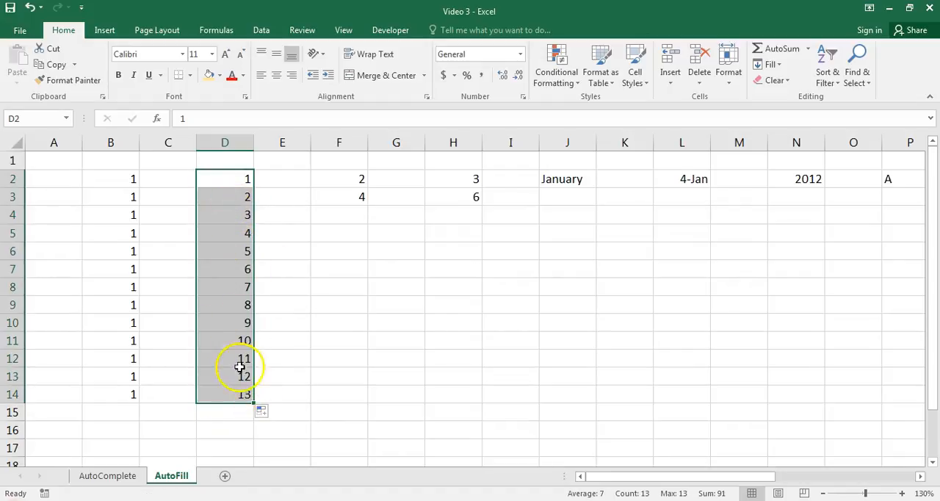
left_click(266, 378)
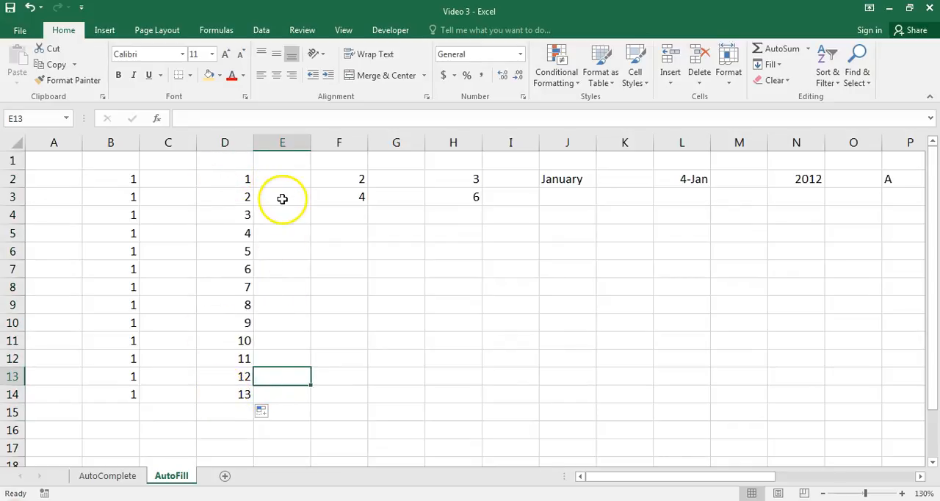
Set B2 to 6 and fill that value down through B14.
left_click(128, 177)
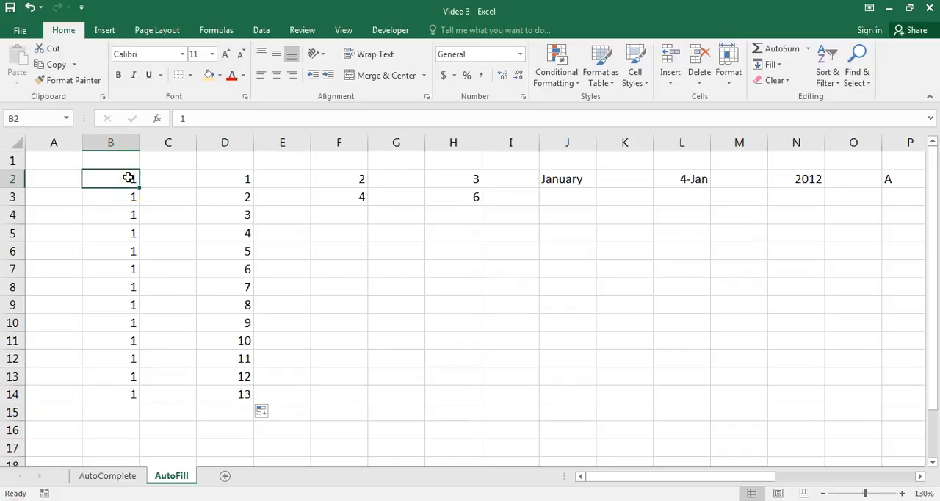
type("6")
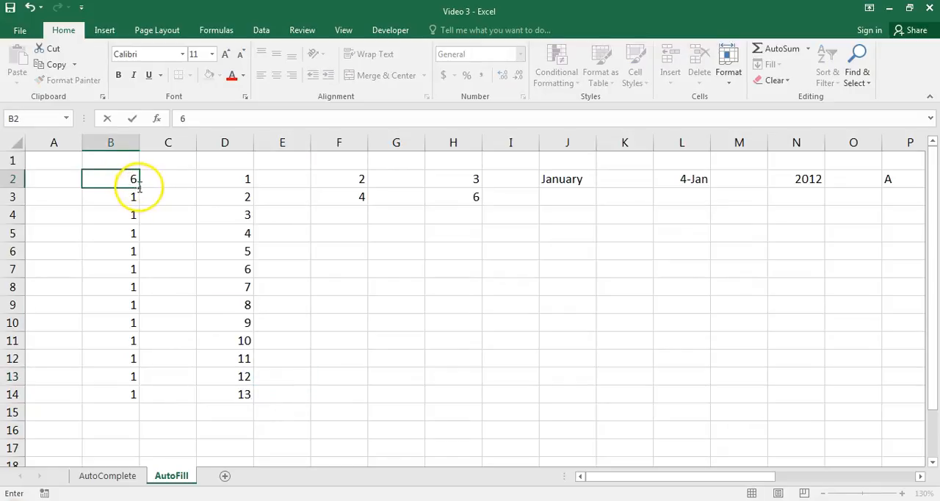
left_click_drag(138, 187, 135, 380)
left_click(168, 213)
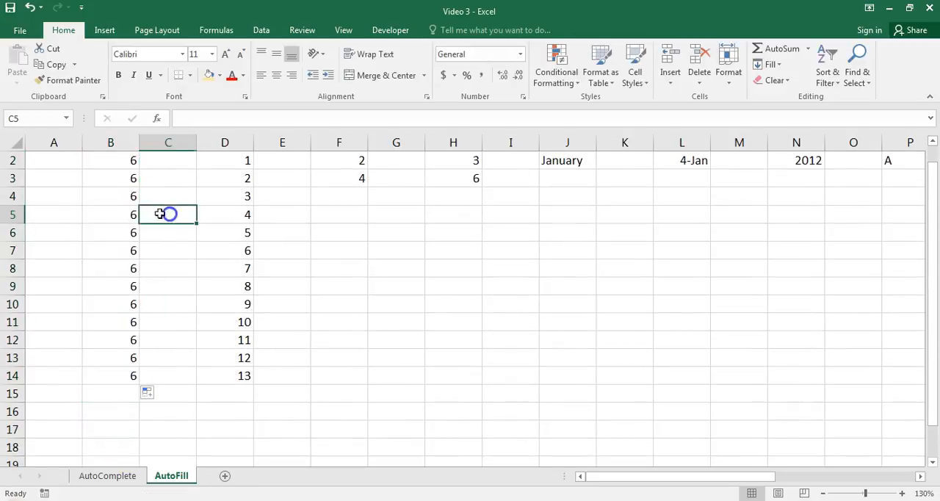
key("Up")
key("Up")
key("Up")
key("Up")
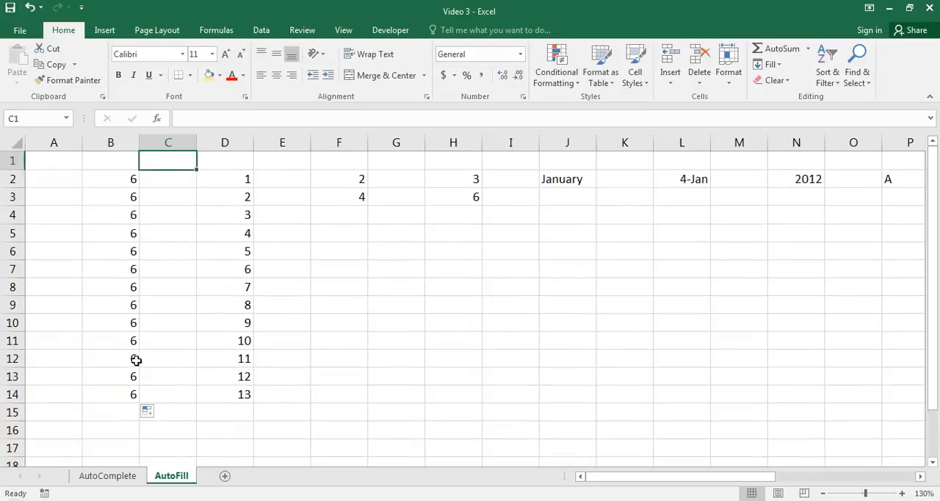
Set the starting values of the series in column D to 9 in D2 and 10 in D3.
key("Right")
key("Down")
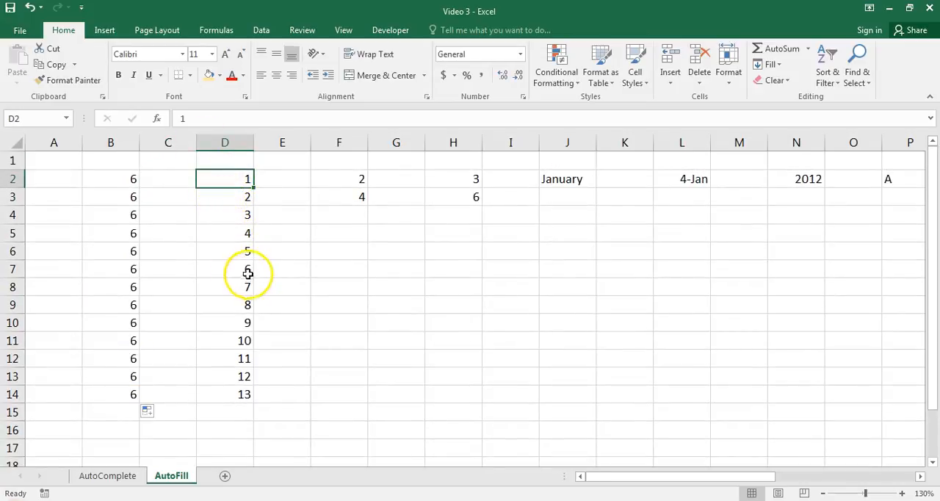
double_click(234, 176)
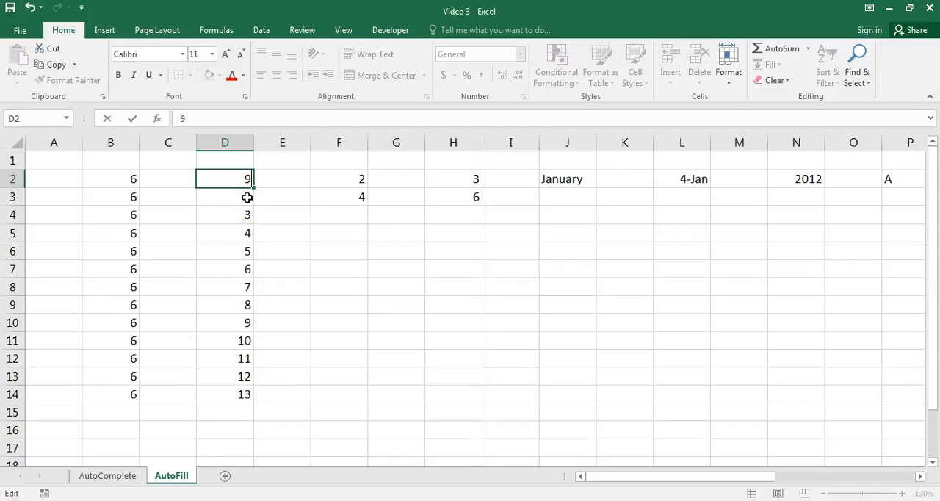
double_click(243, 196)
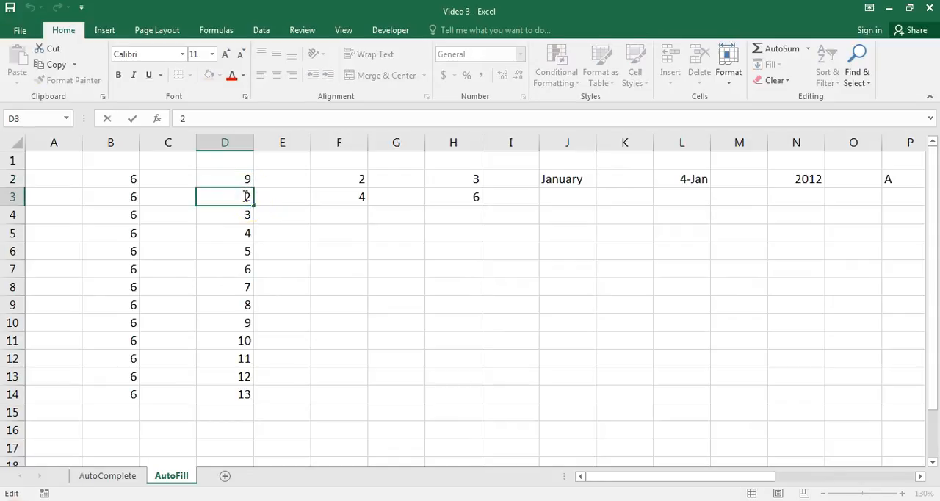
left_click(336, 233)
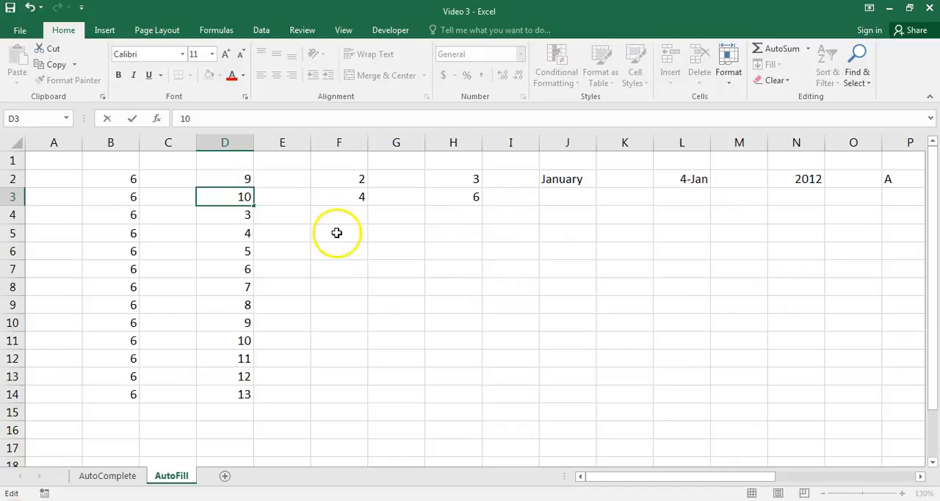
Extend the series from D2:D3 down through D14 with AutoFill, and check the filled numbers.
left_click(225, 179)
left_click_drag(225, 179, 243, 394)
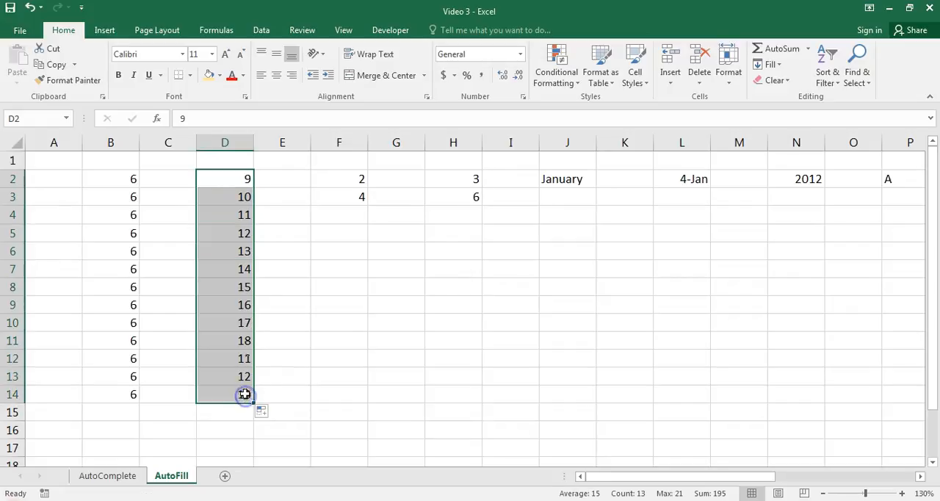
left_click(277, 216)
left_click(244, 214)
key("Down")
key("Down")
key("Down")
key("Down")
key("Down")
key("Down")
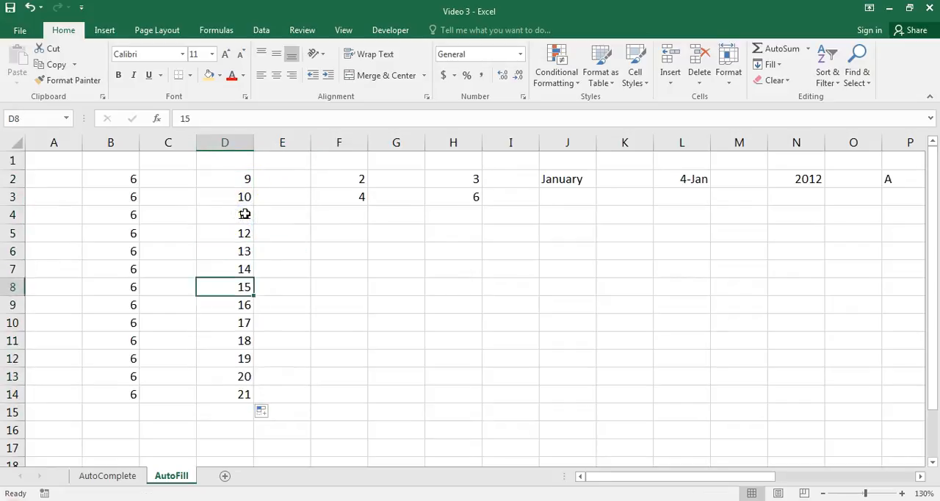
Extend the multiples-of-two series from F2:F3 down through F14 with AutoFill, and check the filled numbers.
left_click(273, 210)
left_click(330, 178)
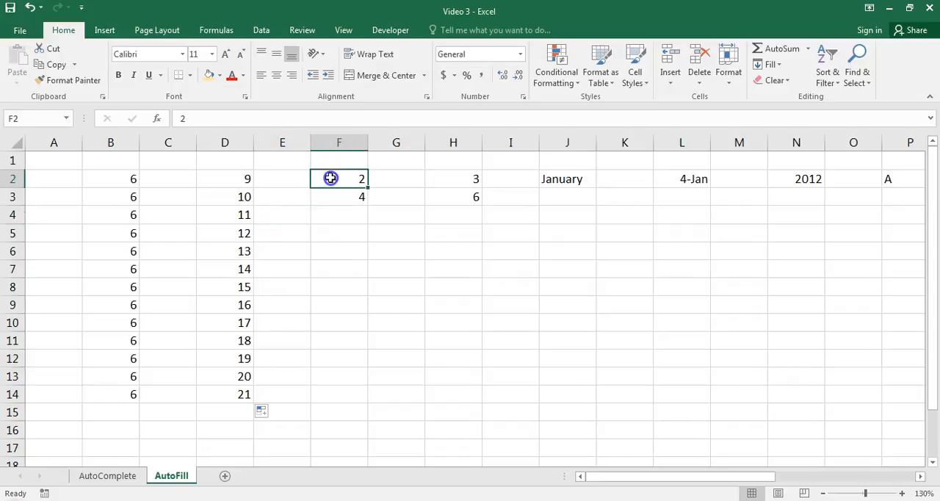
left_click_drag(330, 178, 336, 195)
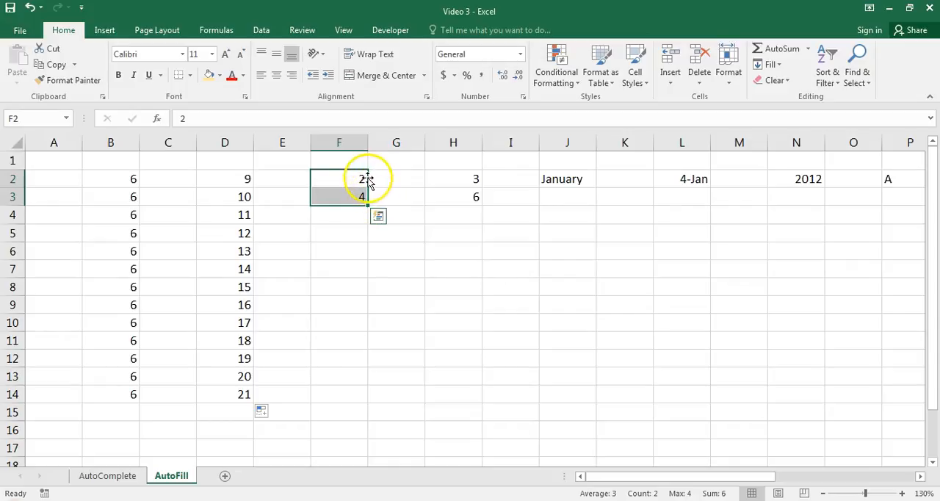
left_click_drag(367, 205, 361, 400)
left_click(384, 217)
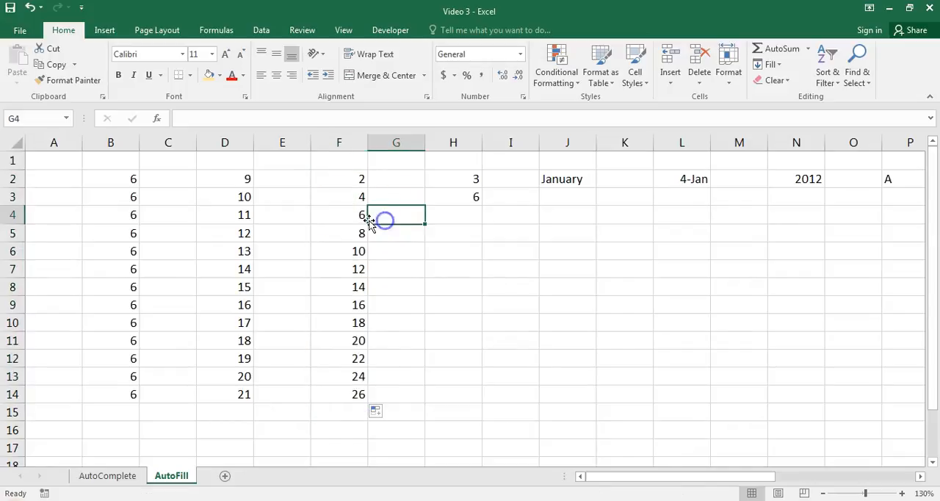
left_click(361, 218)
key("Down")
key("Down")
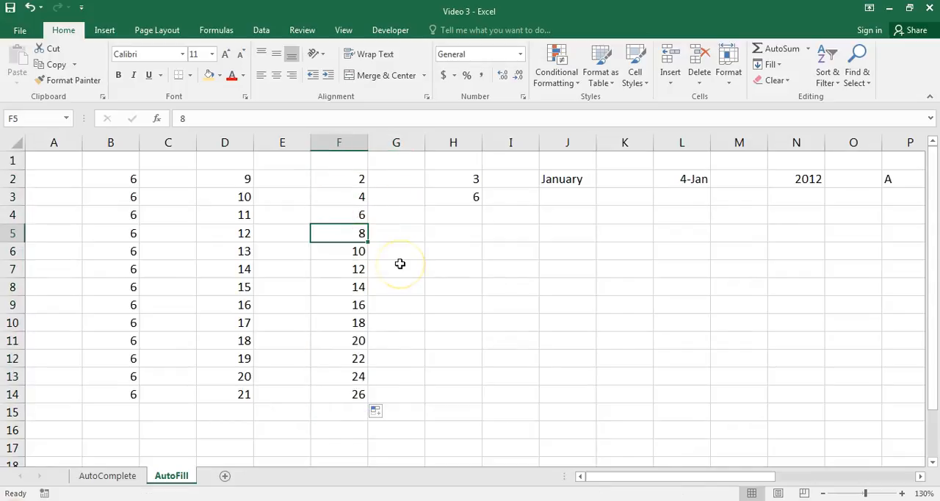
key("Down")
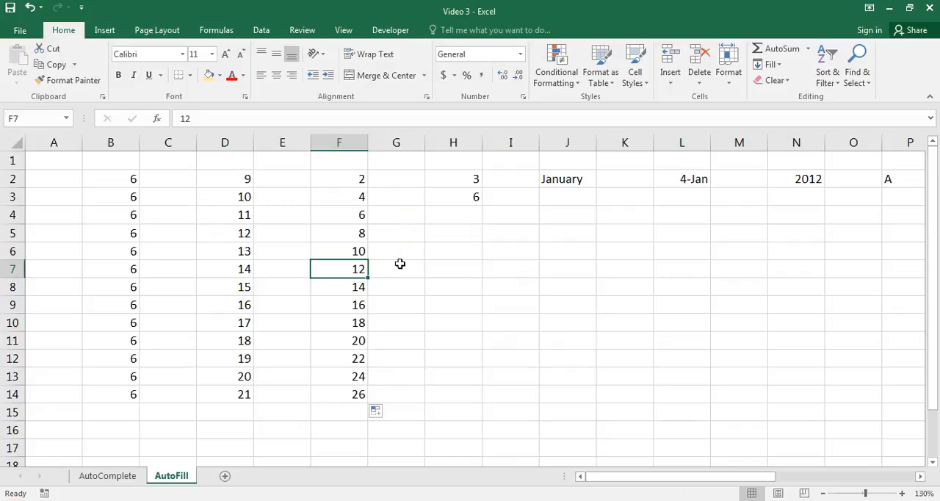
Extend the multiples-of-three series from H2:H3 down through H14 with AutoFill.
left_click(444, 181)
left_click_drag(444, 180, 483, 396)
left_click(490, 300)
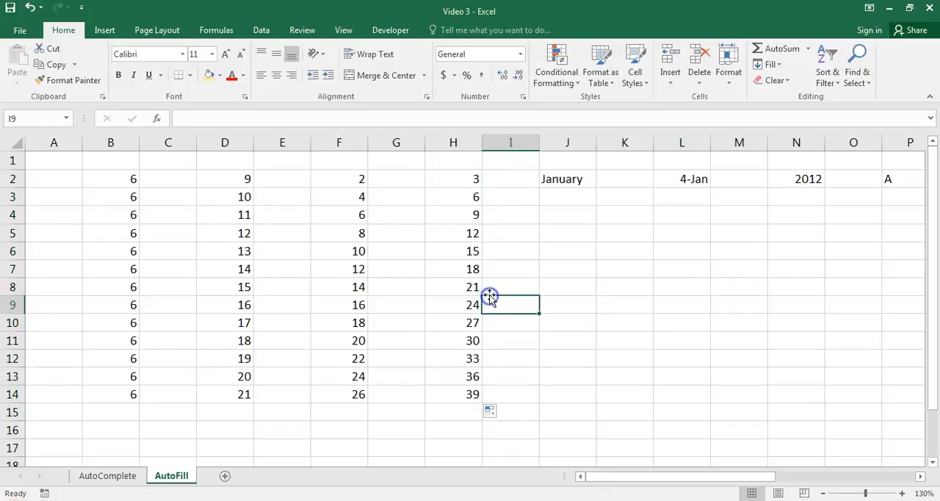
key("Right")
key("Right")
key("Up")
key("Up")
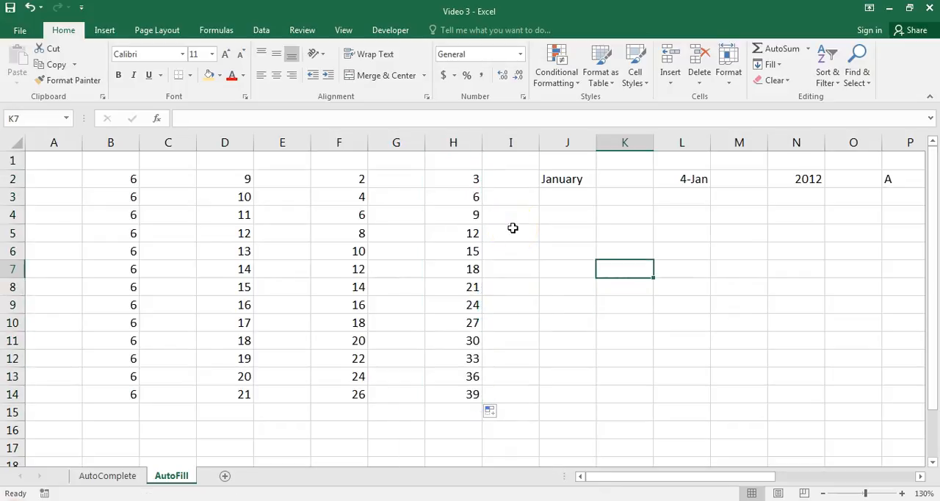
Fill the month names down from January in J2 through J14, and check the resulting sequence.
left_click(568, 182)
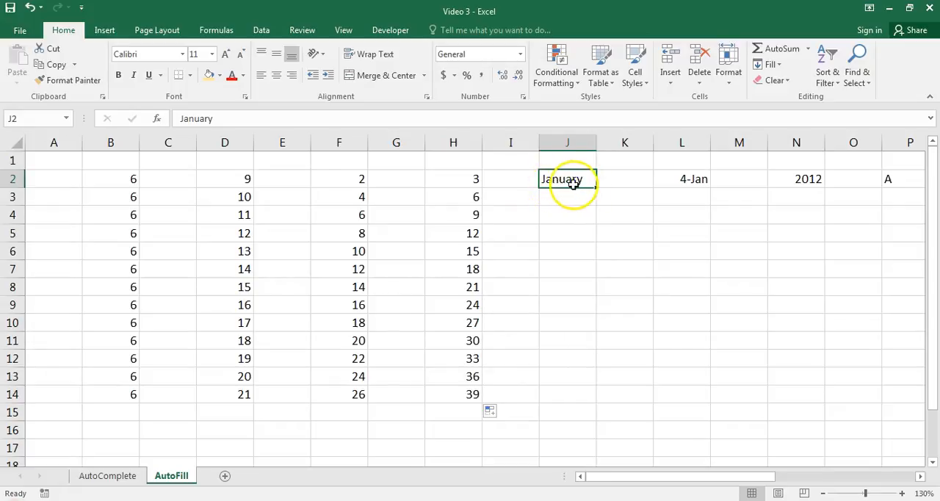
left_click_drag(596, 188, 589, 394)
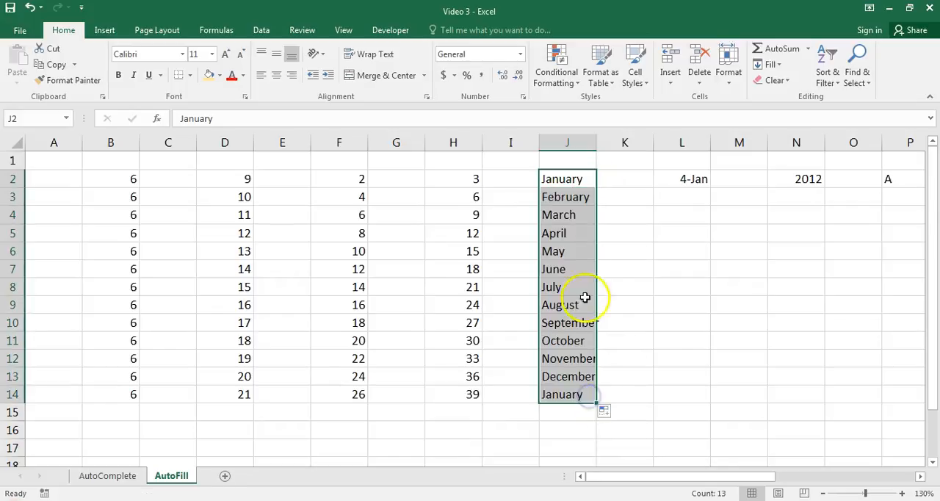
left_click(588, 196)
key("Down")
key("Down")
key("Down")
key("Down")
key("Down")
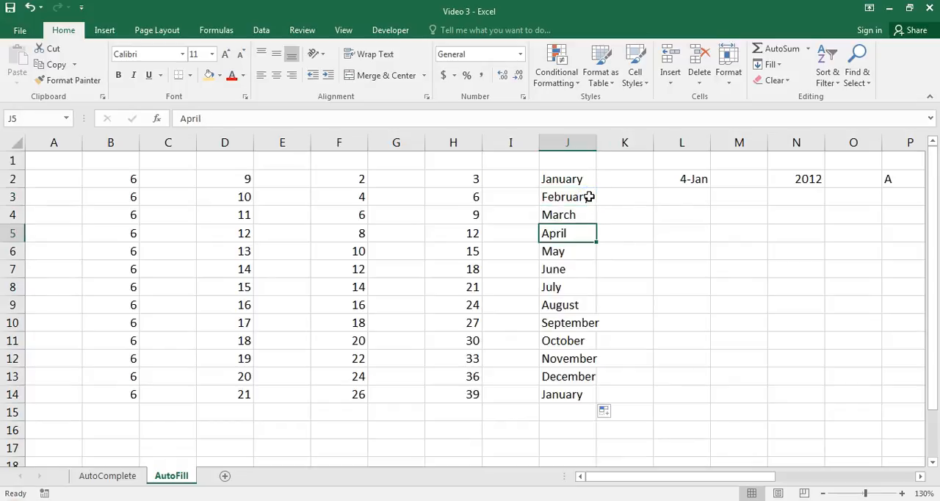
Check the filled months, replace January in J2 with July, and AutoFill the month names down through J14.
key("Down")
key("Down")
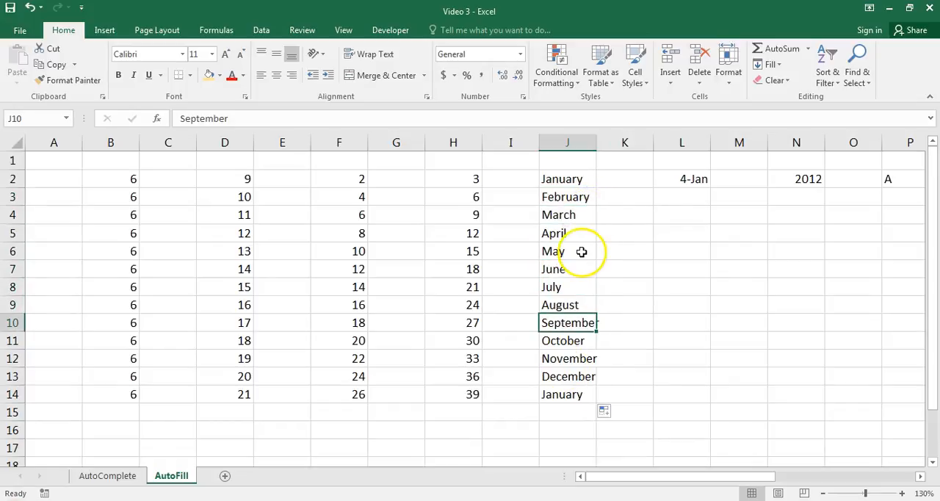
left_click(561, 214)
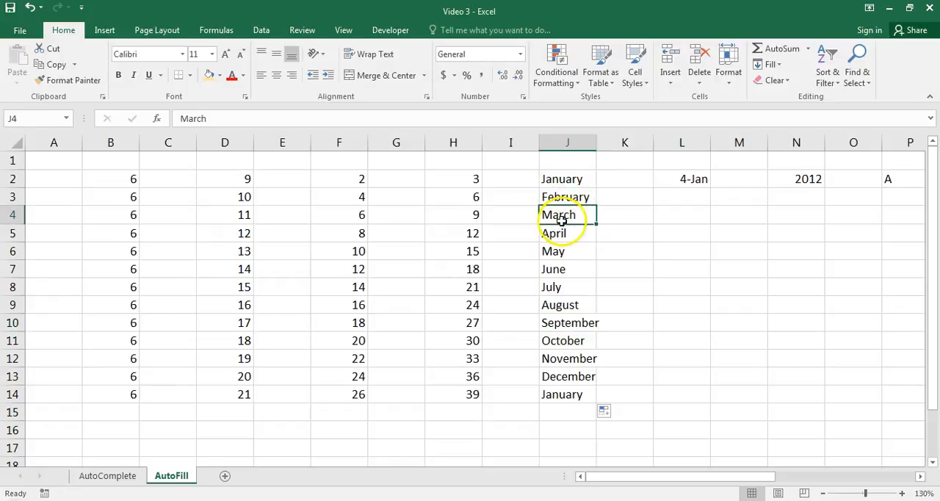
left_click(572, 182)
double_click(583, 181)
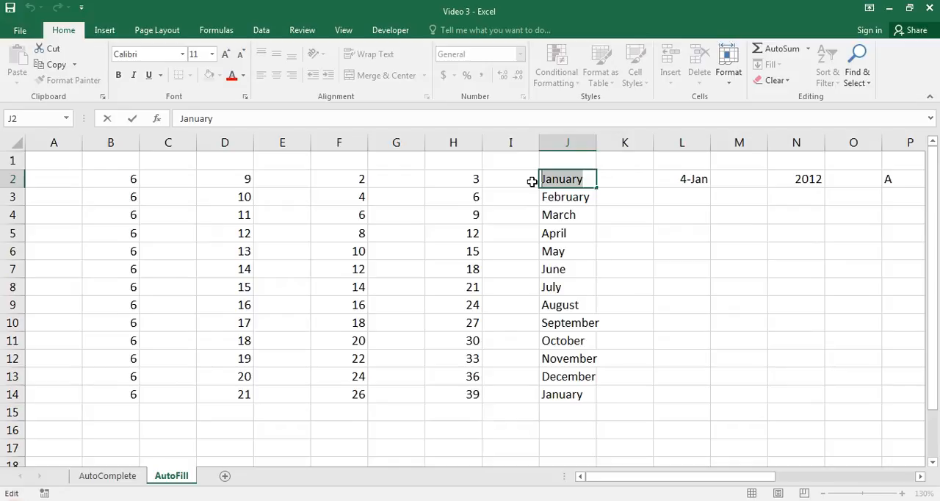
type("July")
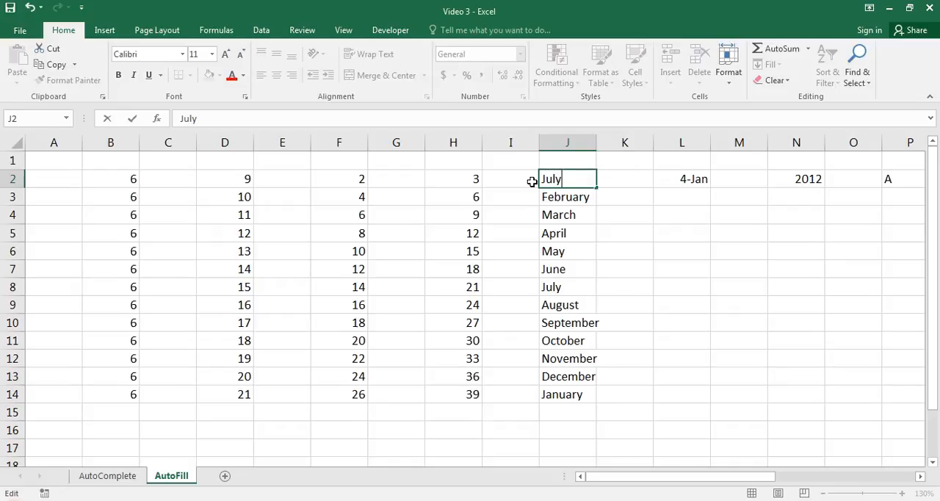
left_click(613, 201)
left_click(592, 181)
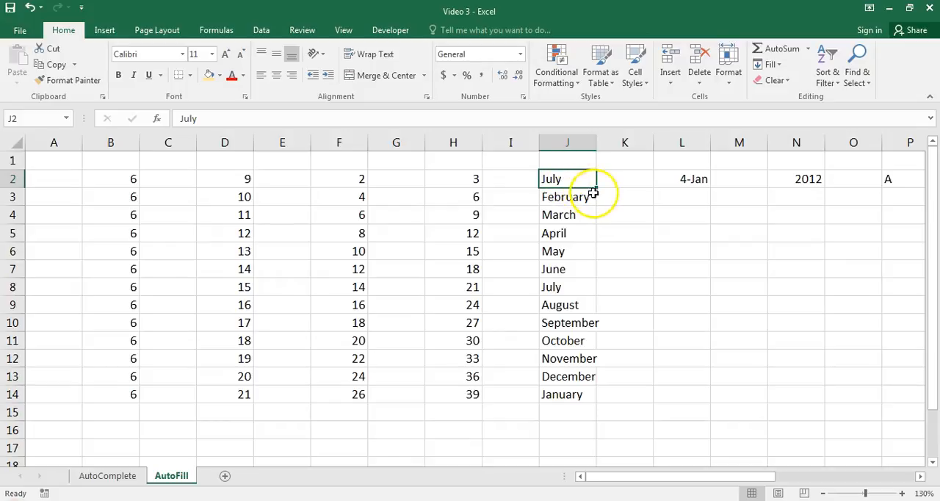
left_click_drag(597, 187, 593, 402)
left_click(613, 336)
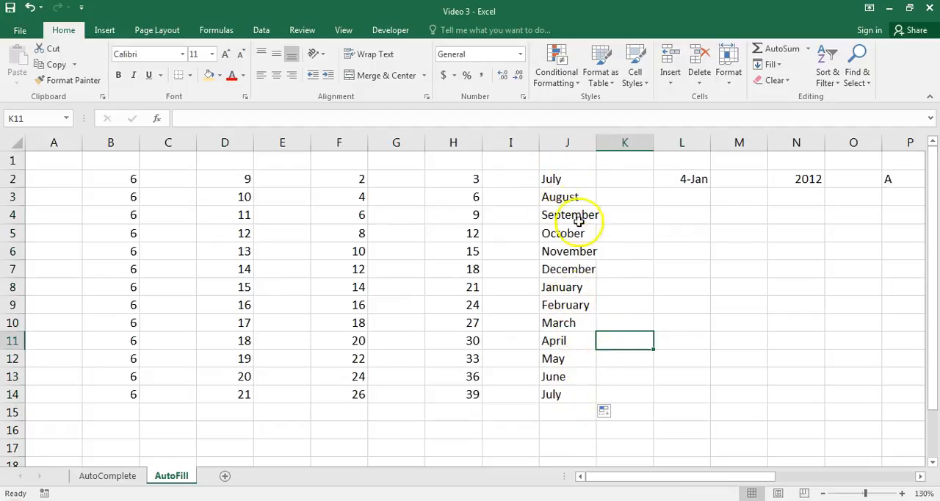
Clear the month names from J2:J14, and enter January in J2 and March in J3.
left_click_drag(565, 179, 566, 390)
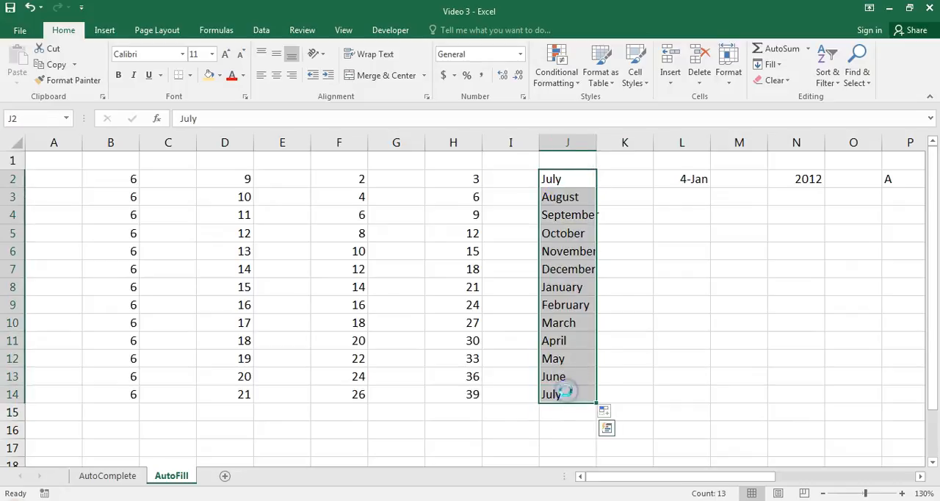
key("Delete")
left_click(561, 176)
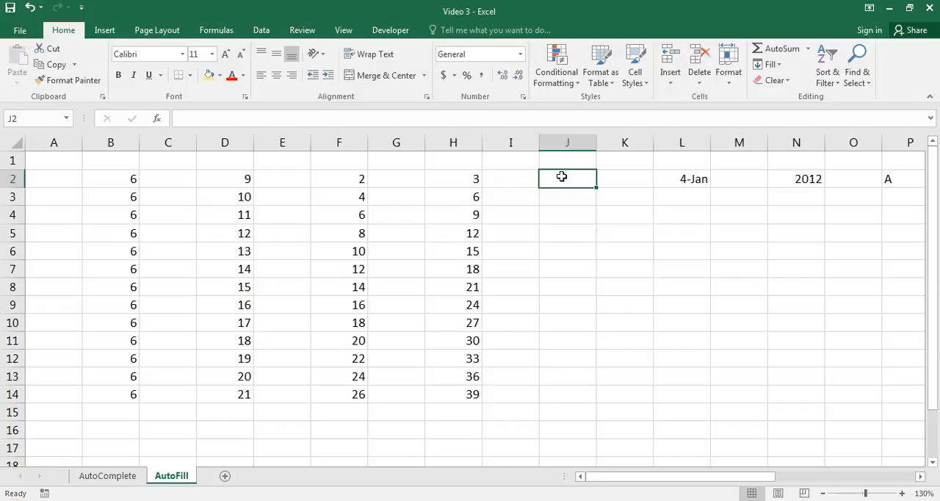
type("January")
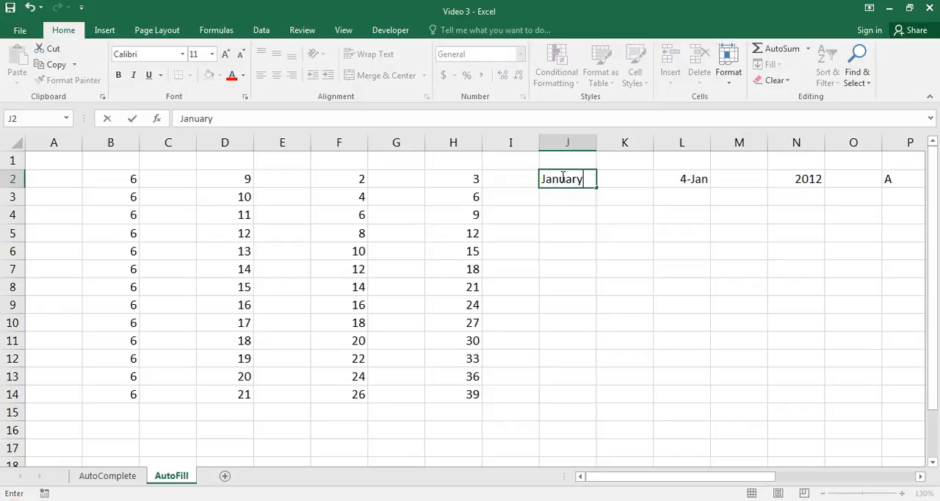
key("Tab")
key("Return")
type("March")
left_click(602, 196)
Extend the every-other-month series from J2:J3 down through J14 with AutoFill, and check the filled months.
left_click_drag(567, 184, 570, 399)
left_click(633, 233)
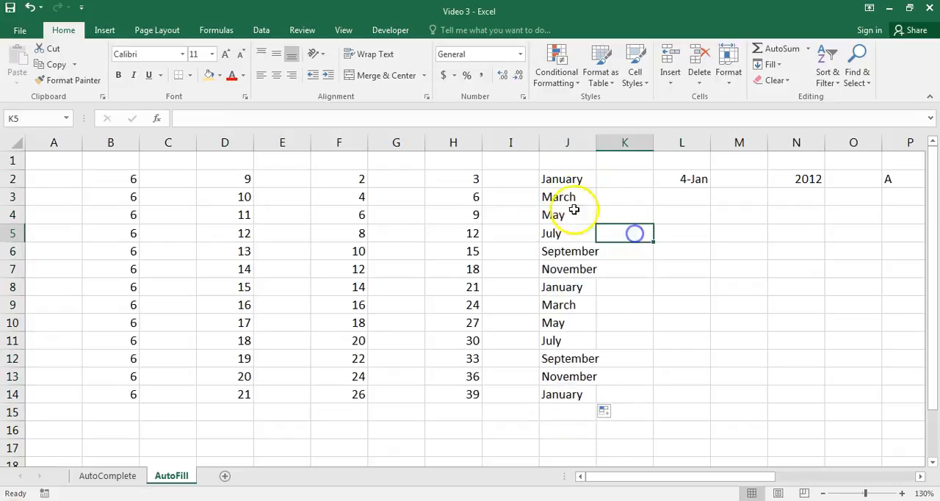
left_click(580, 178)
key("Down")
key("Down")
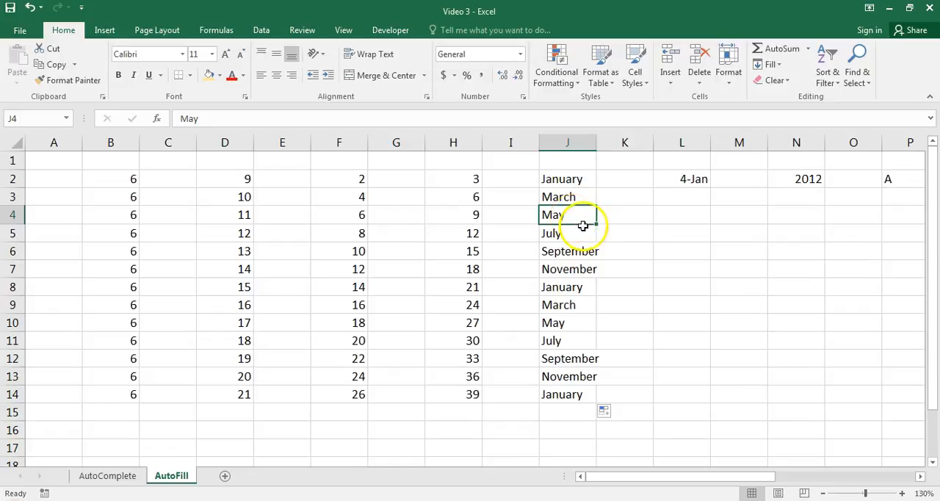
AutoFill the dates from 4-Jan in L2 down through L14, and check the daily sequence.
left_click_drag(631, 475, 700, 475)
left_click(393, 178)
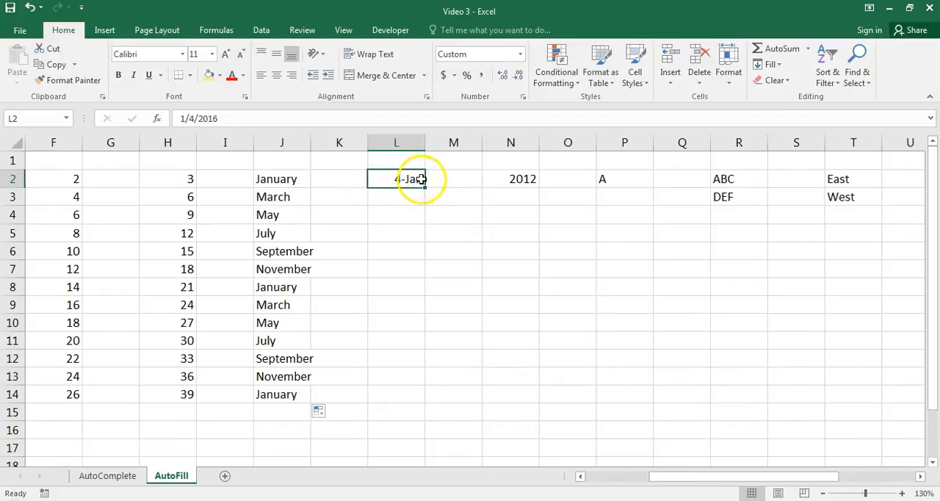
left_click_drag(423, 189, 418, 409)
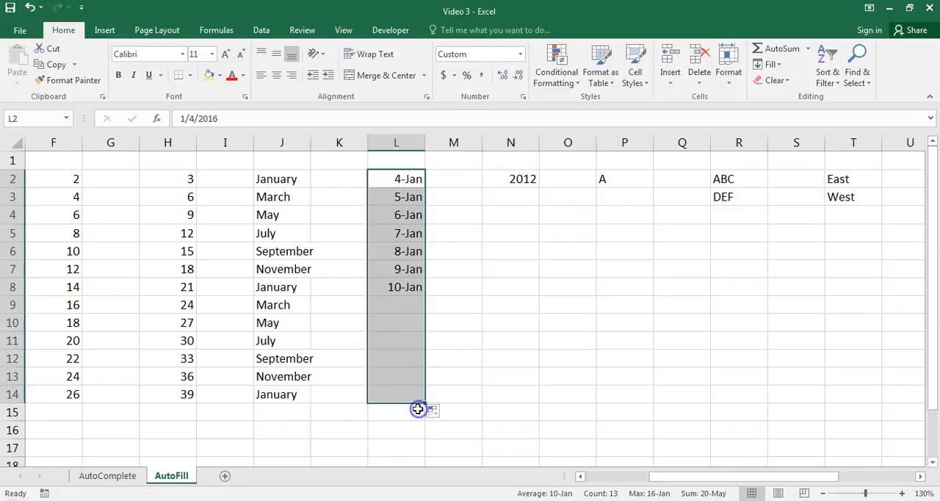
left_click(400, 195)
key("Down")
key("Down")
key("Down")
key("Down")
key("Down")
key("Down")
key("Down")
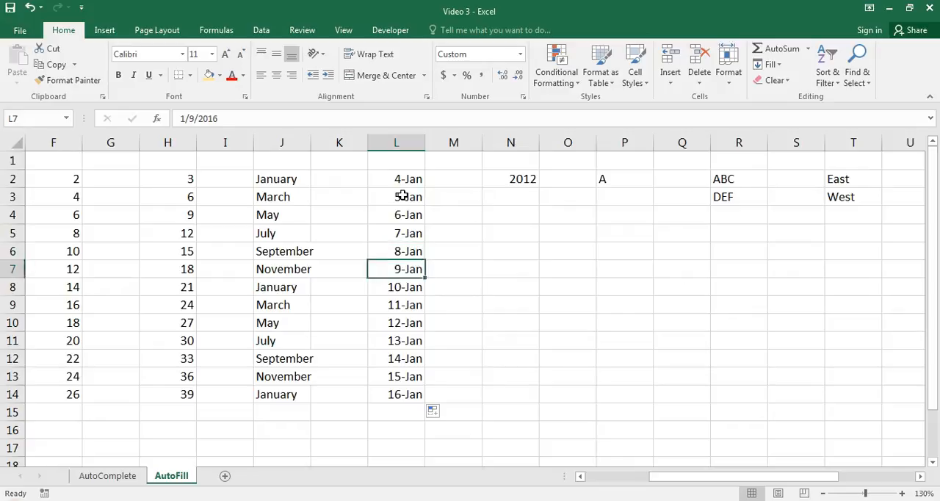
Refill the dates from L2 through L14, switching the fill option to Copy Cells and back to Fill Series.
left_click(408, 176)
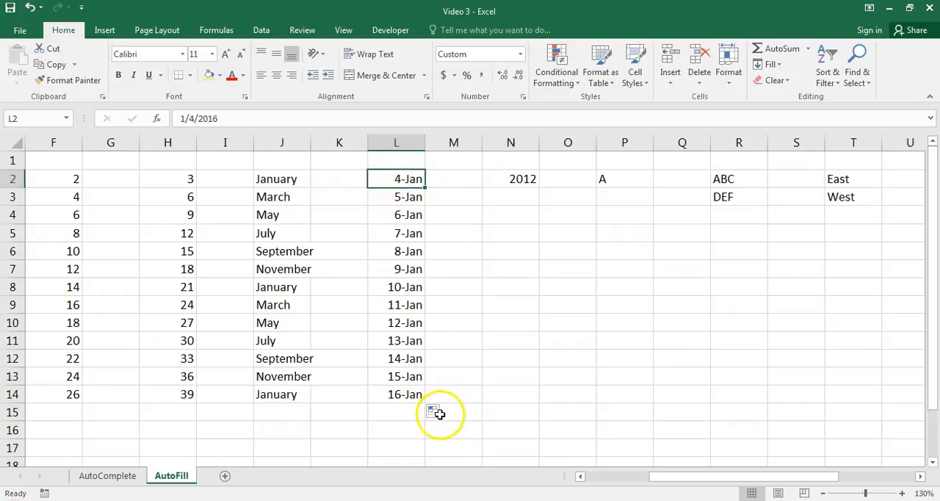
left_click_drag(424, 188, 419, 397)
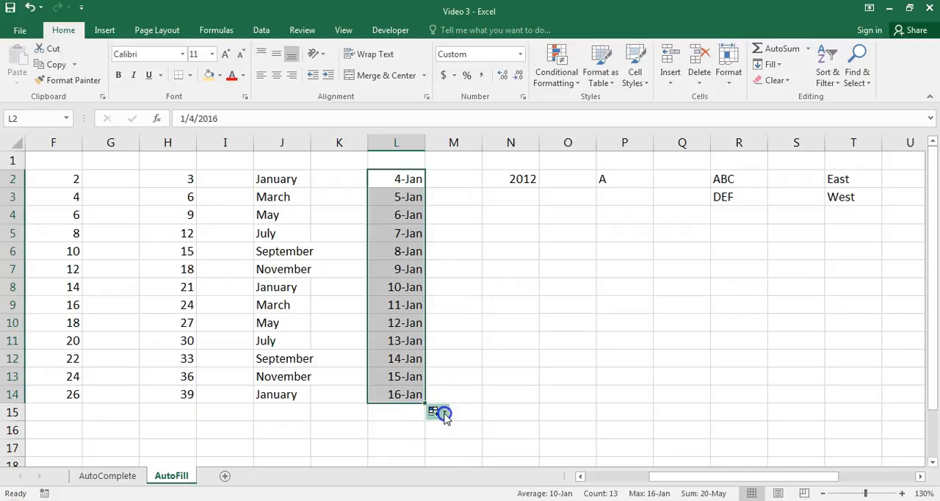
left_click(443, 417)
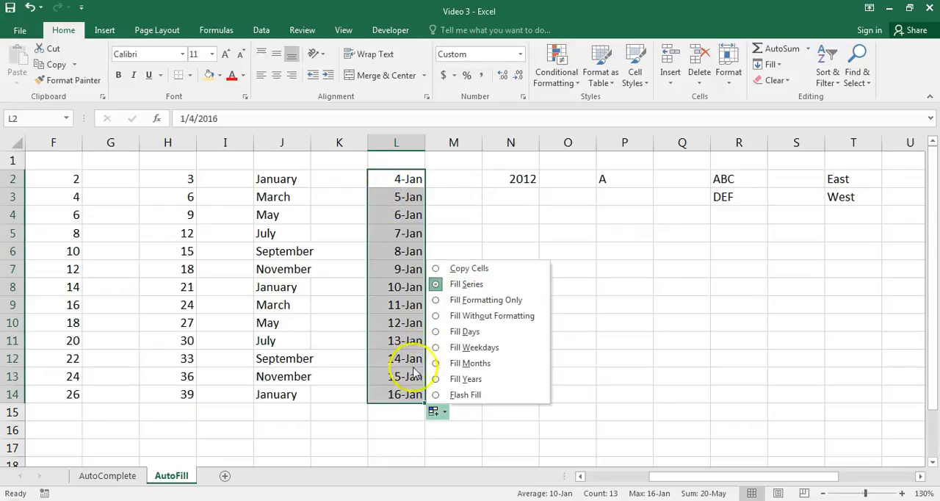
left_click(435, 270)
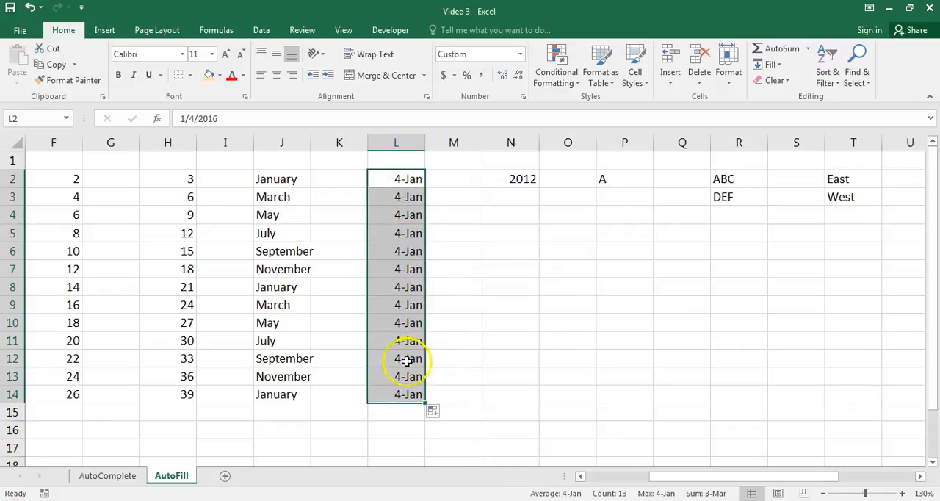
left_click(434, 413)
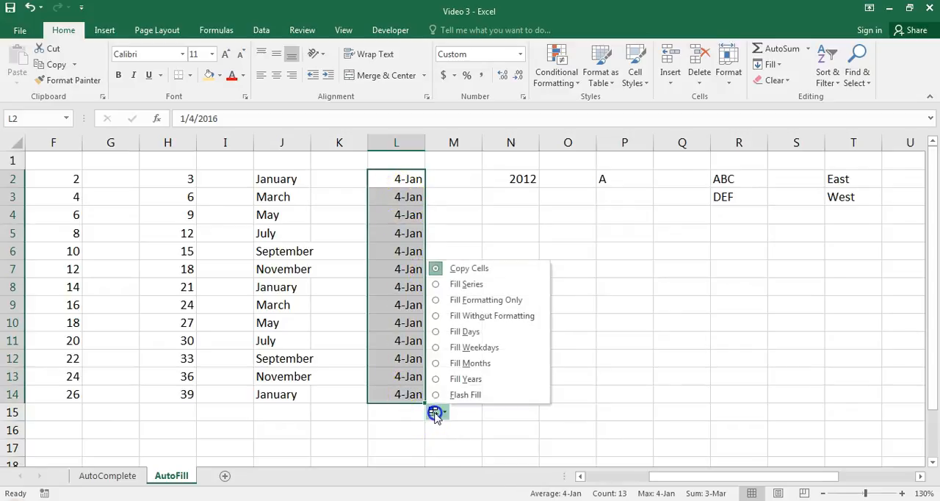
left_click(435, 285)
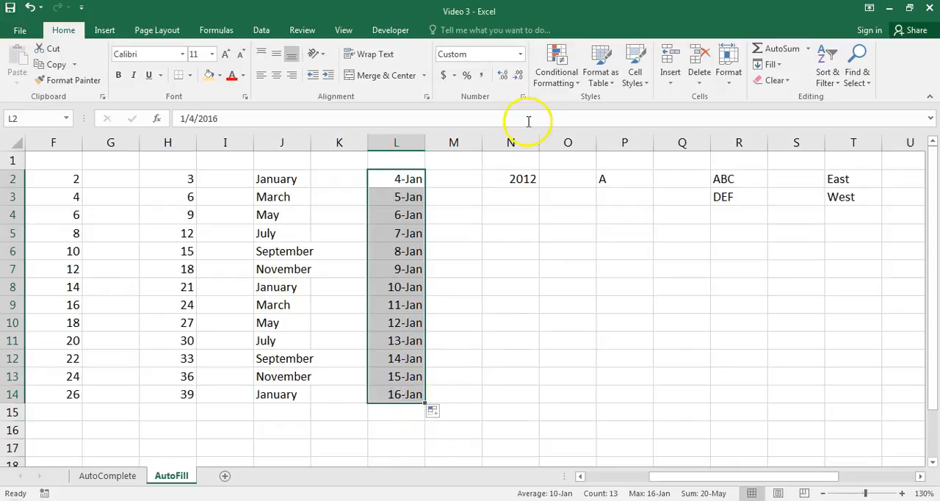
Try filling the year 2012 from N2 down through N14, and undo that fill.
left_click(514, 179)
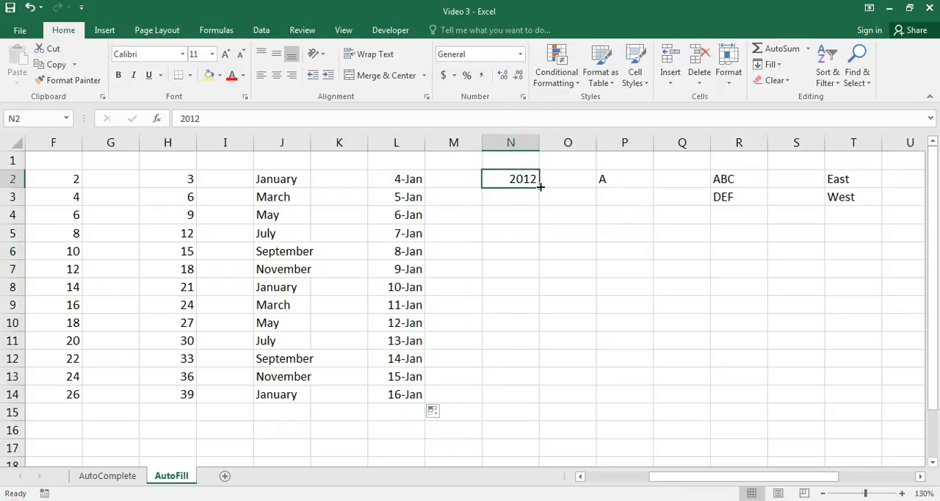
left_click_drag(682, 478, 700, 478)
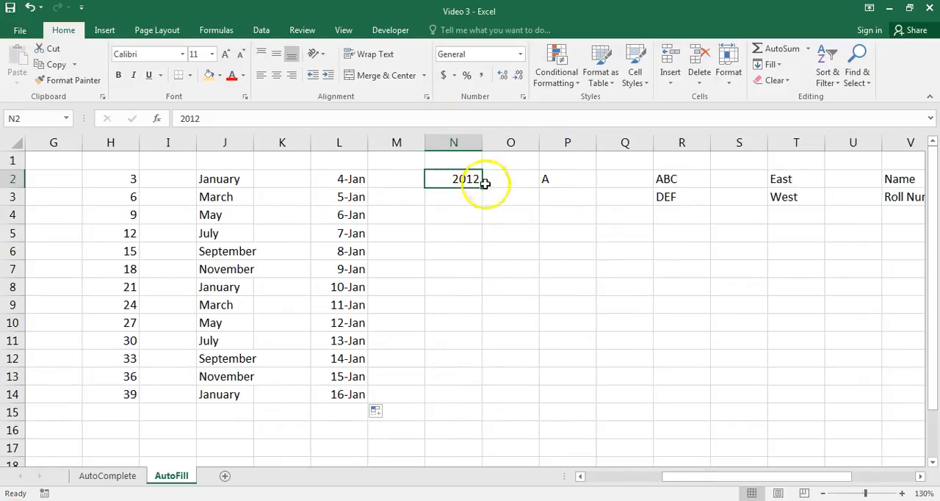
left_click_drag(483, 188, 478, 405)
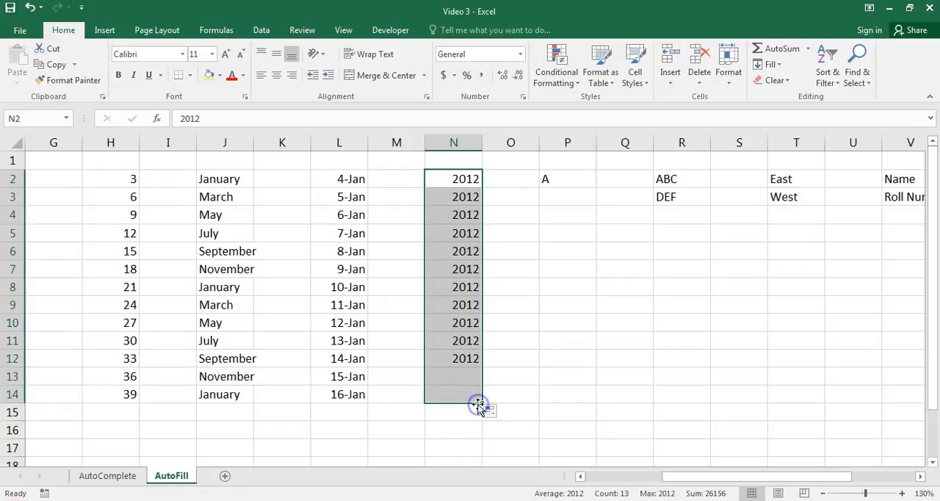
left_click(27, 8)
Enter 2013 in N3 and extend the years from N2:N3 down through N14, undoing both the fill and the entry.
left_click(447, 197)
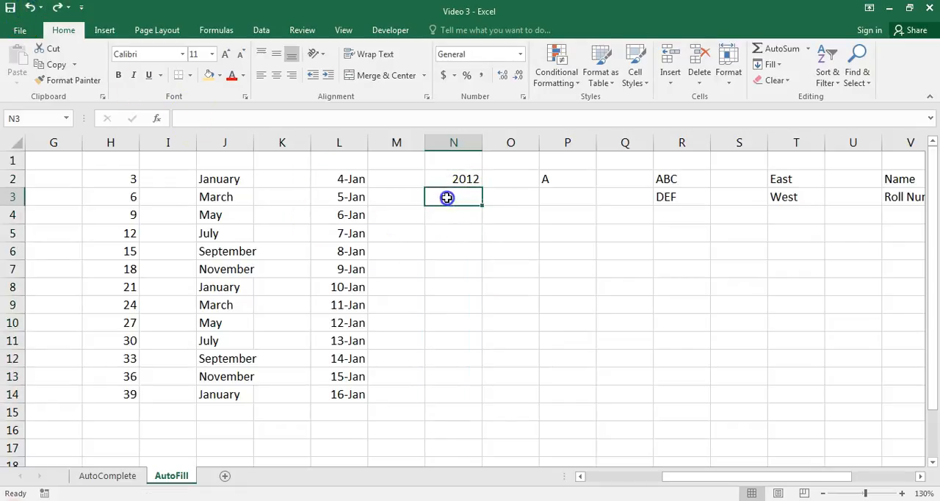
type("2")
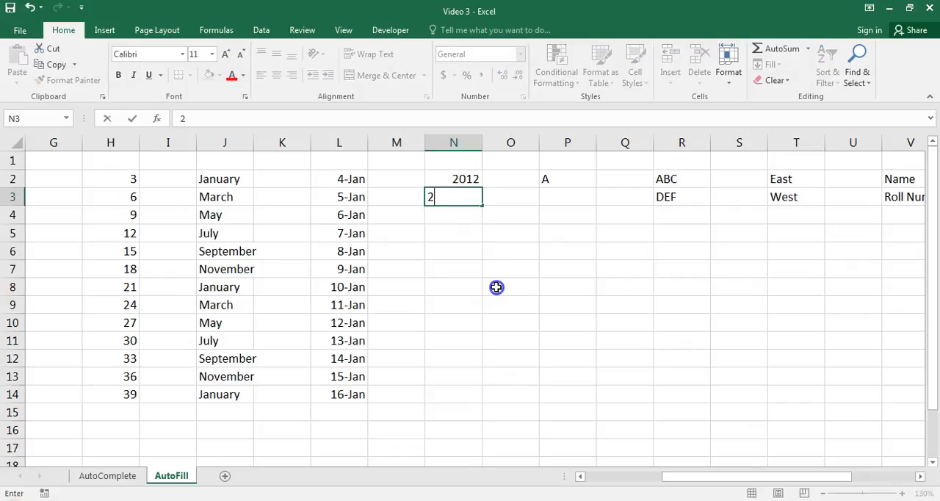
type("013")
left_click(497, 287)
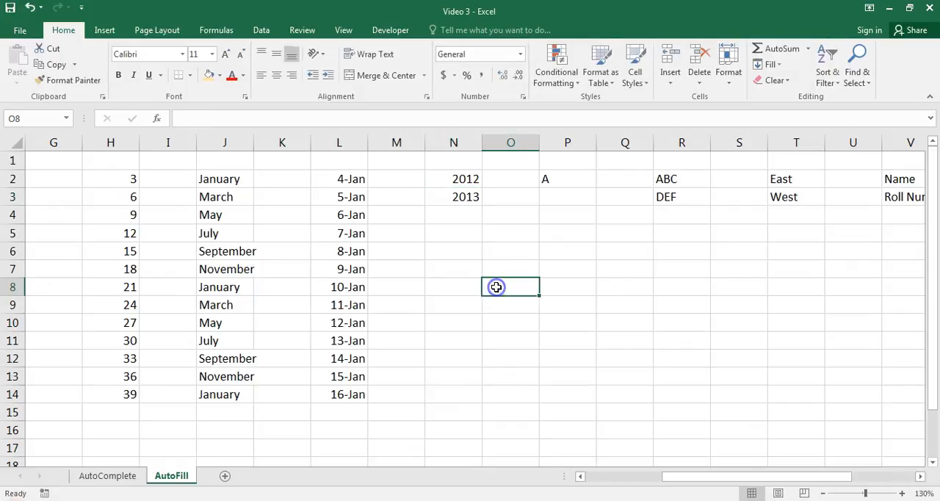
left_click_drag(451, 177, 454, 396)
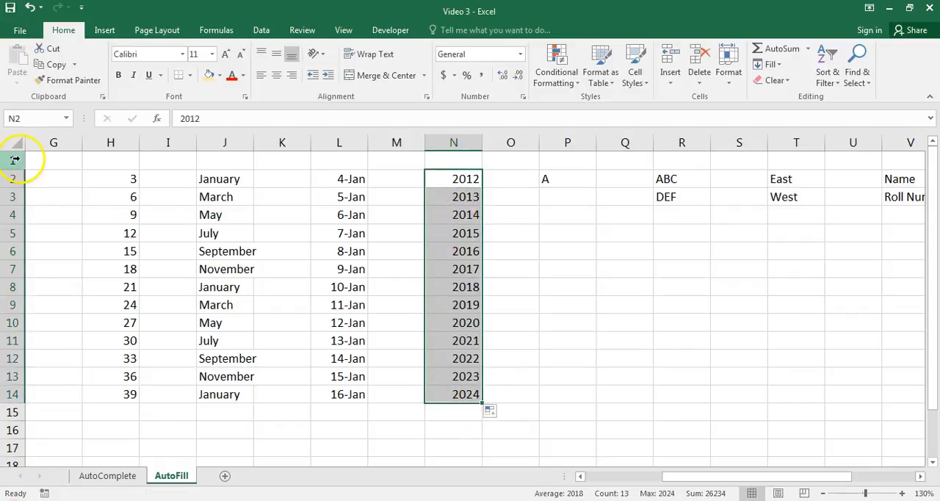
left_click(30, 7)
left_click(31, 8)
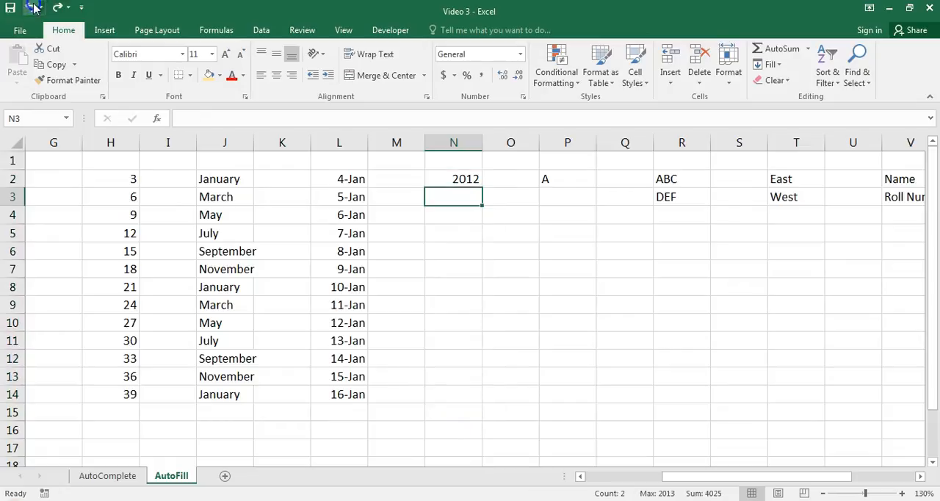
Fill the year 2012 from N2 alone down through N14 with AutoFill.
left_click(443, 217)
left_click(457, 181)
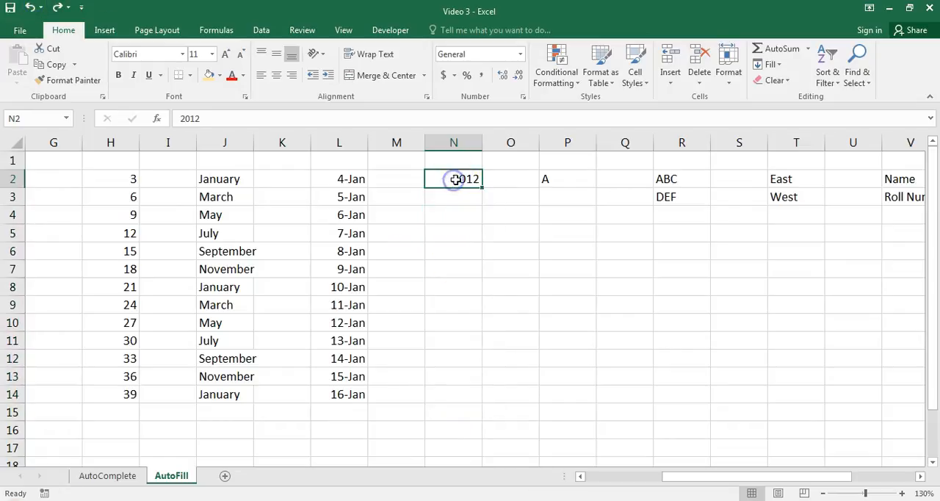
left_click_drag(481, 188, 470, 398)
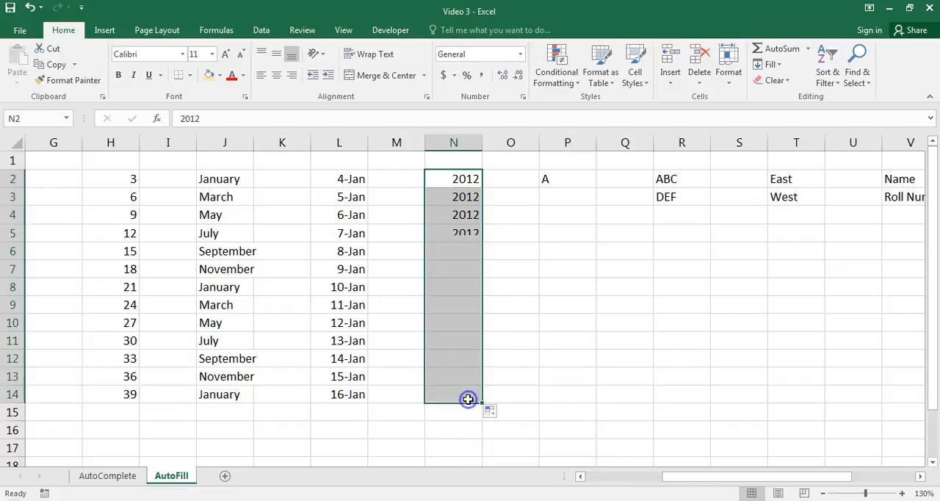
Switch the fill option for the years in N2:N14 to Fill Series and back to Copy Cells.
left_click(502, 411)
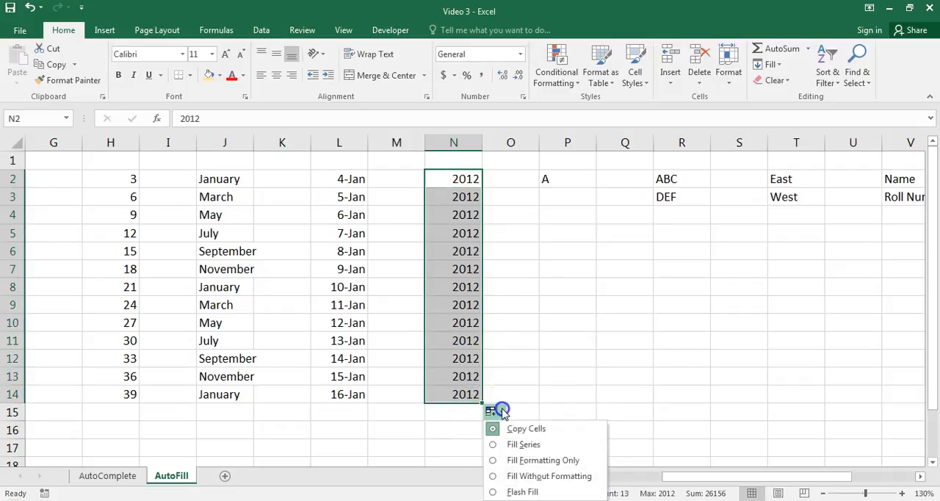
left_click(493, 446)
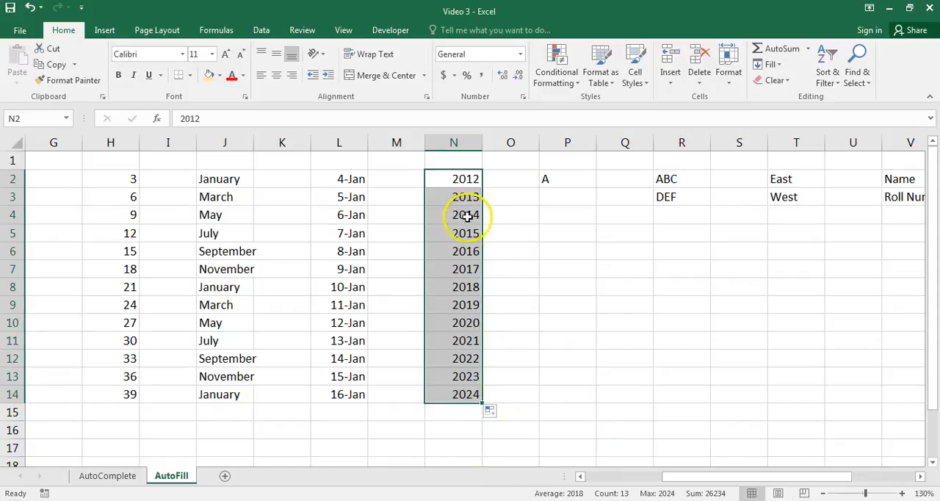
left_click(490, 411)
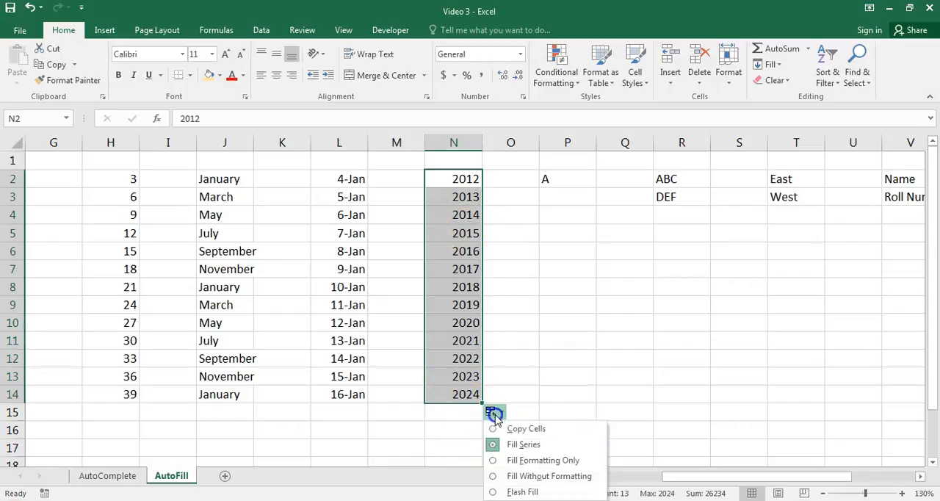
left_click(494, 430)
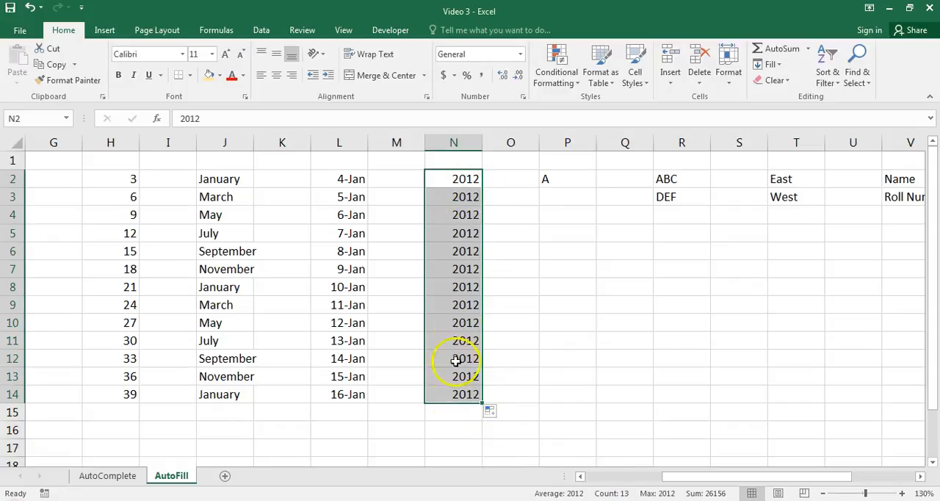
Fill the letter A from P2 down through P14 and check which fill options are offered.
left_click(546, 181)
type("A")
left_click_drag(721, 477, 770, 477)
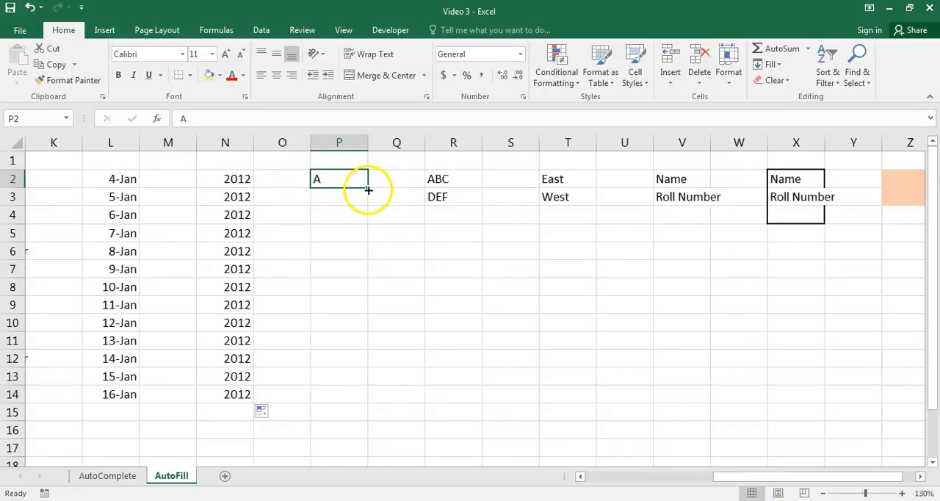
left_click_drag(367, 187, 367, 186)
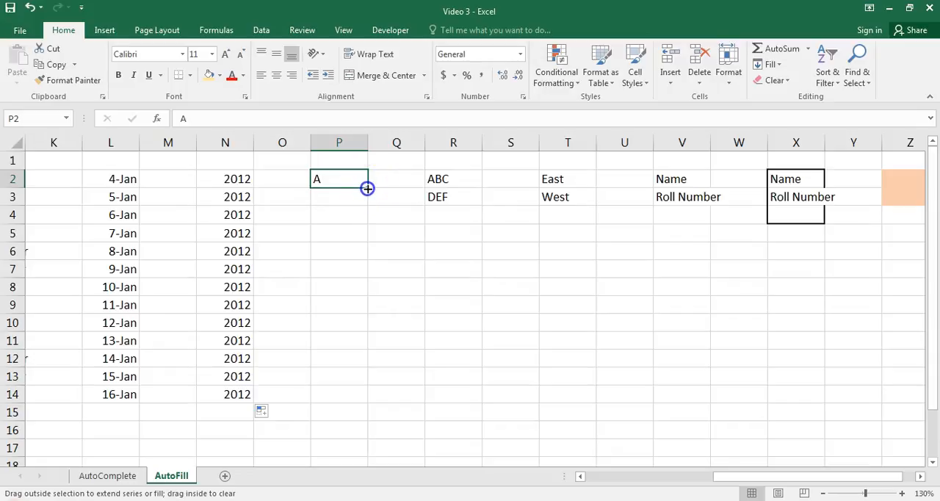
left_click_drag(367, 190, 364, 345)
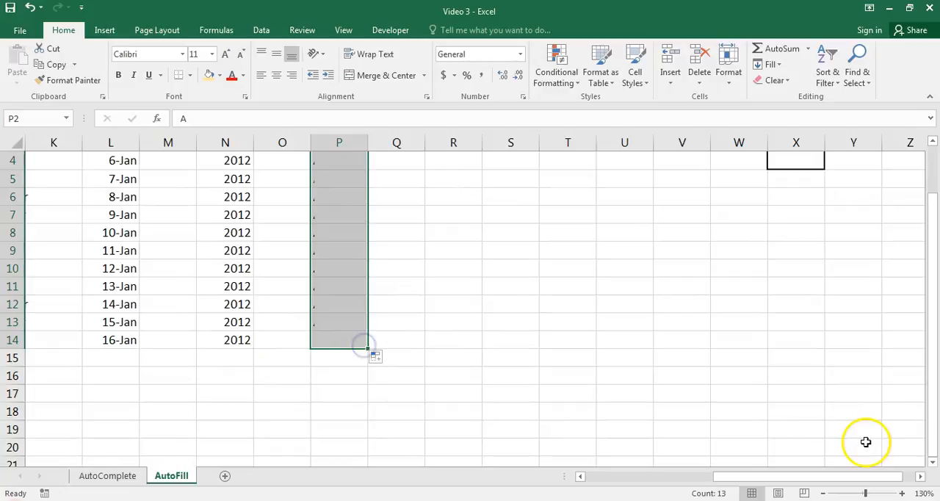
left_click_drag(933, 405, 934, 307)
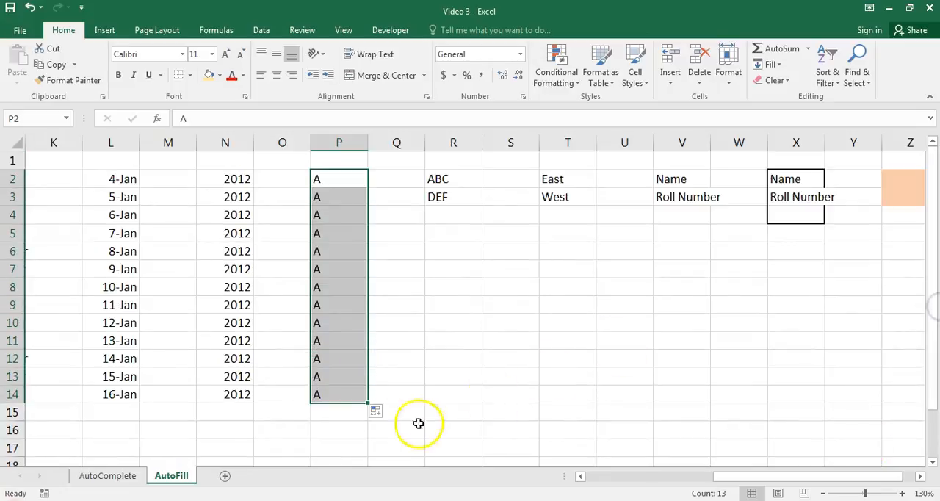
left_click(377, 411)
left_click(380, 417)
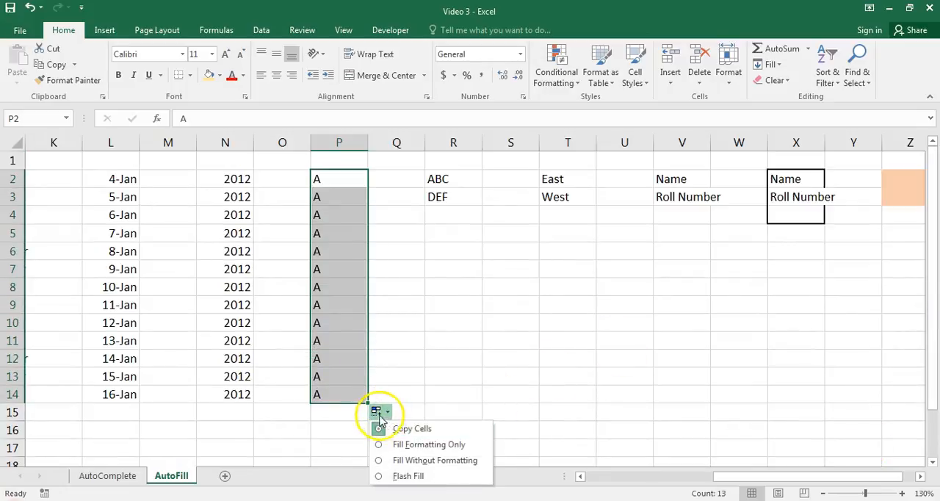
left_click(387, 410)
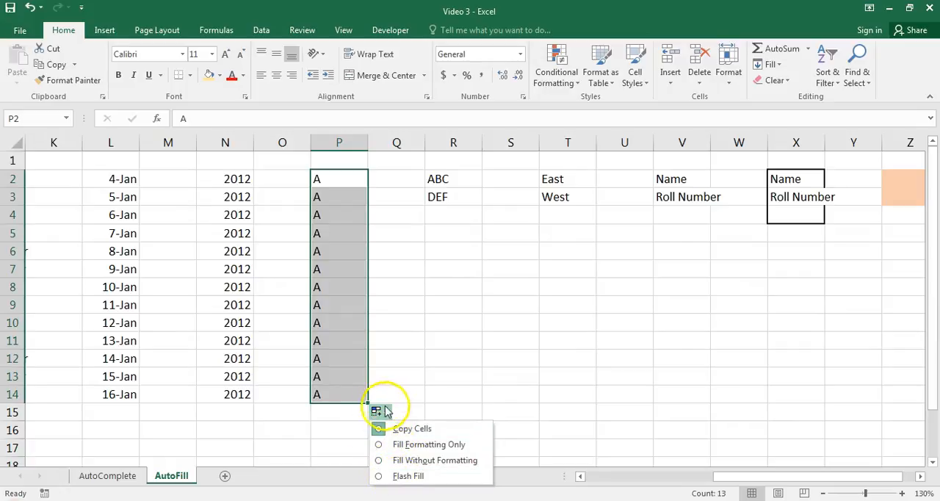
Extend the repeating texts ABC and DEF from R2:R3 down through R14.
left_click(444, 181)
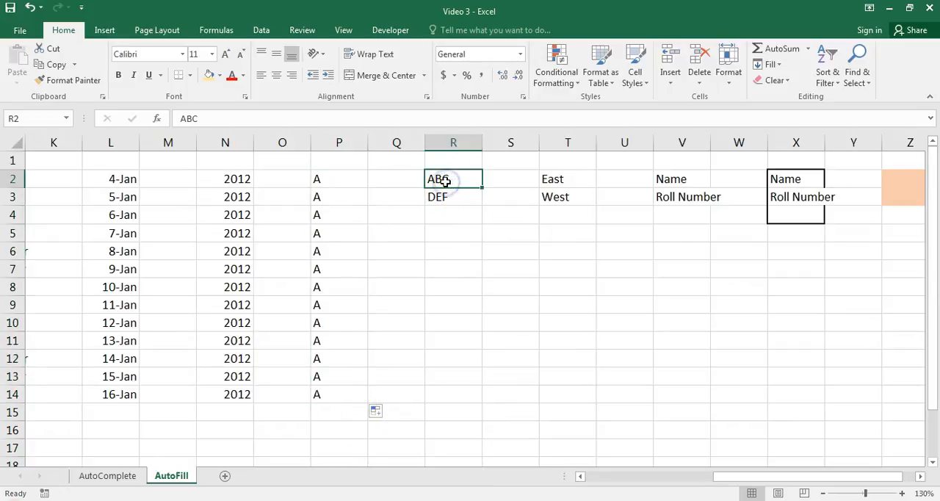
left_click_drag(442, 179, 475, 399)
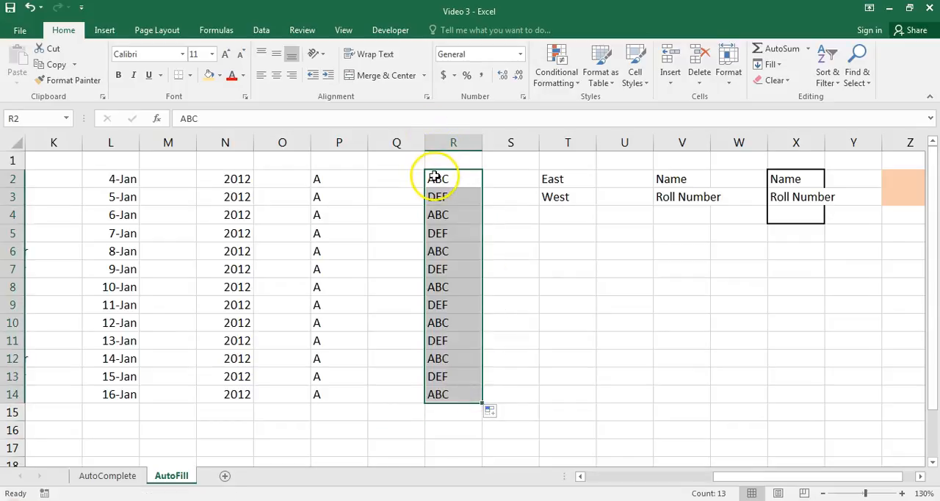
left_click(417, 216)
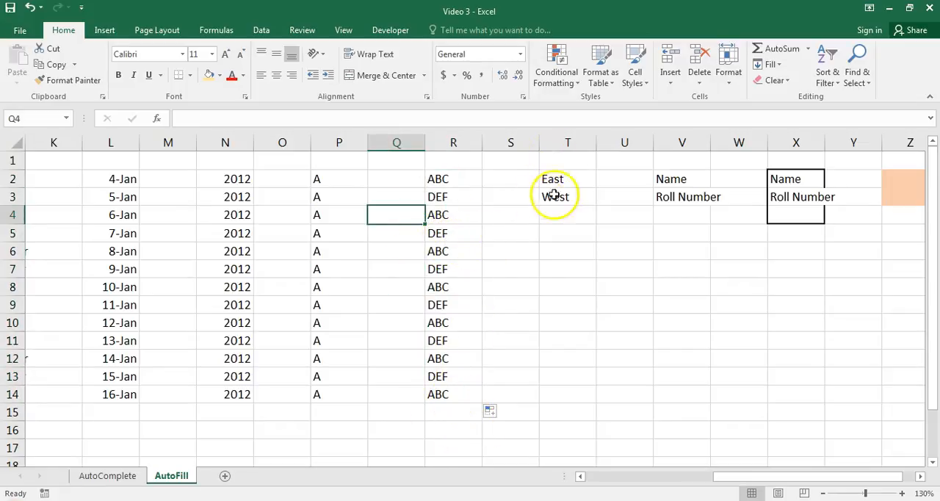
Extend the repeating texts East and West from T2:T3 down through T14.
left_click_drag(738, 477, 811, 474)
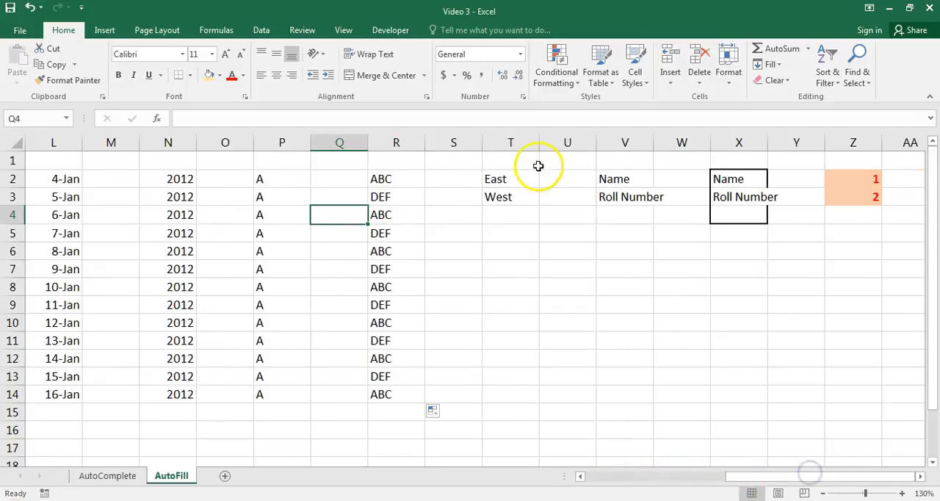
left_click(512, 174)
left_click(509, 198)
left_click_drag(501, 182, 532, 391)
left_click(551, 355)
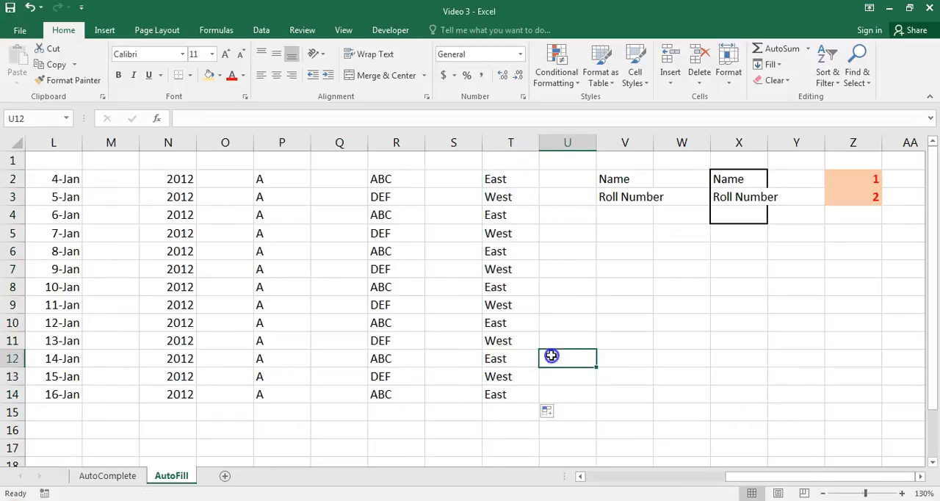
Extend the repeating labels Name and Roll Number from V2:V3 down through V14.
left_click(614, 179)
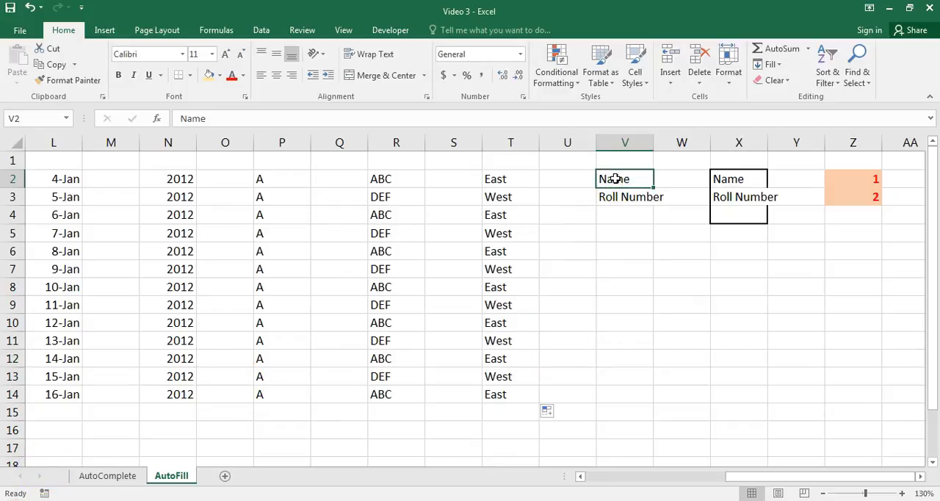
left_click_drag(603, 179, 643, 394)
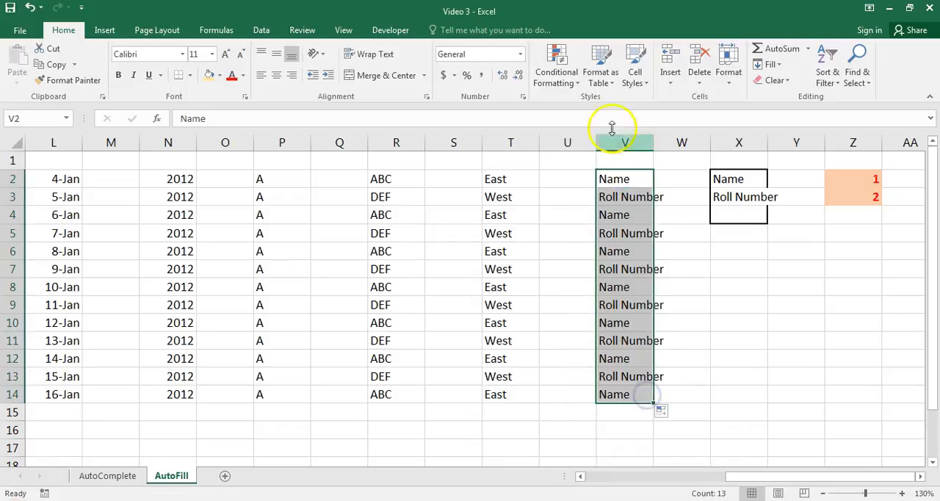
left_click(675, 268)
Extend the bordered Name, Roll Number and blank cell pattern from X2:X4 down through X14, and check the repeated blank cells.
left_click_drag(723, 179, 740, 209)
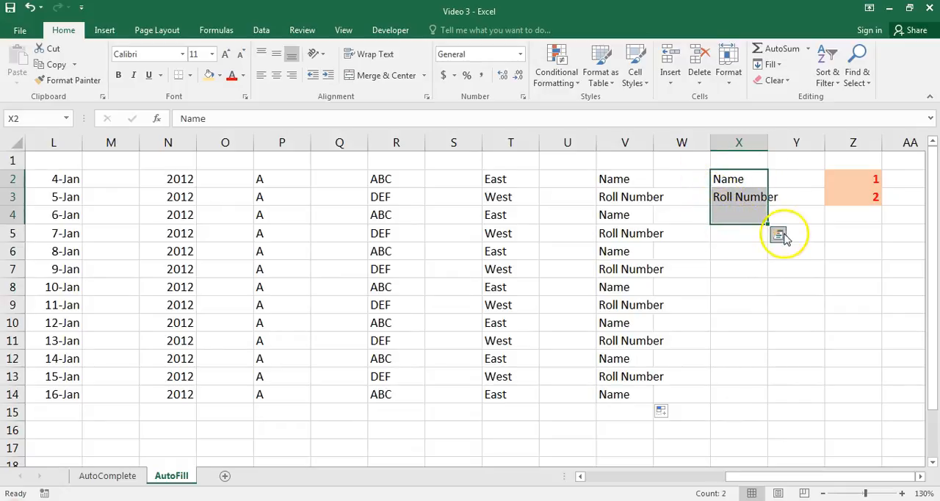
left_click_drag(767, 222, 757, 397)
left_click(747, 273)
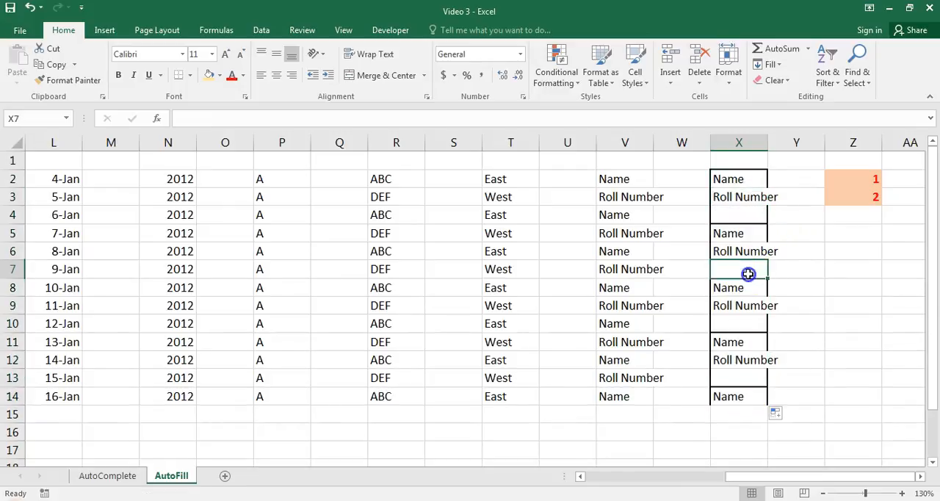
left_click(734, 323)
left_click(743, 377)
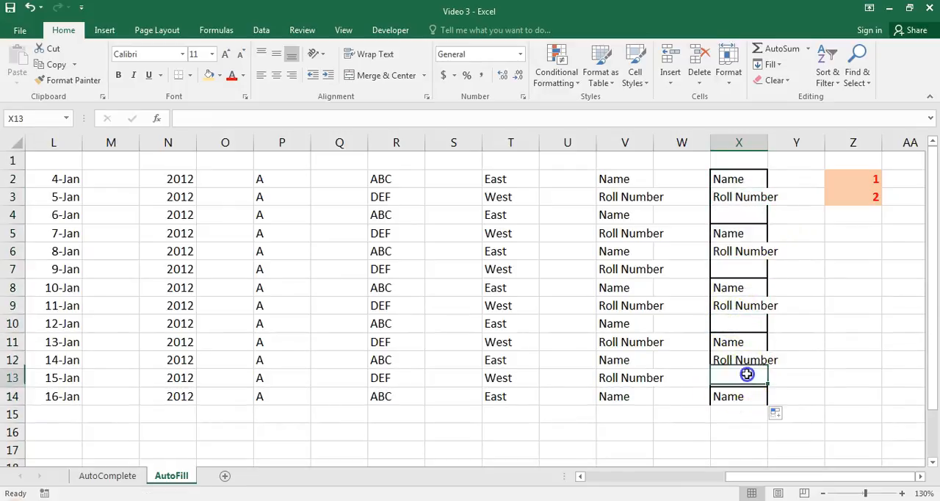
left_click(746, 210)
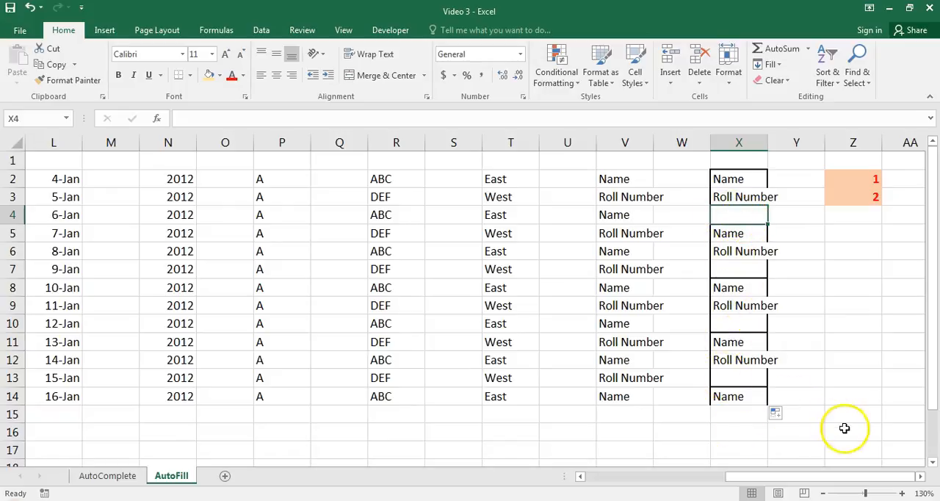
Extend the formatted numbers 1 and 2 from Z2:Z3 down through Z14 with AutoFill.
left_click(841, 177)
left_click_drag(841, 177, 840, 193)
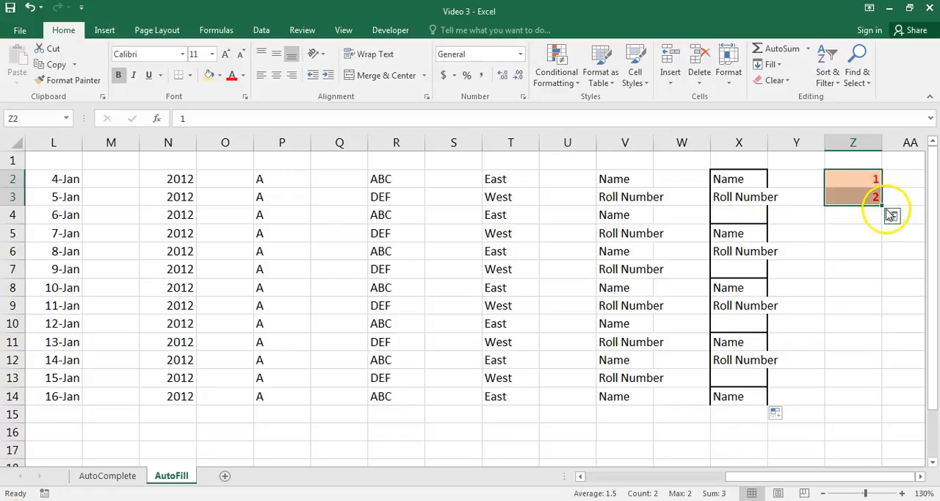
left_click_drag(881, 207, 880, 400)
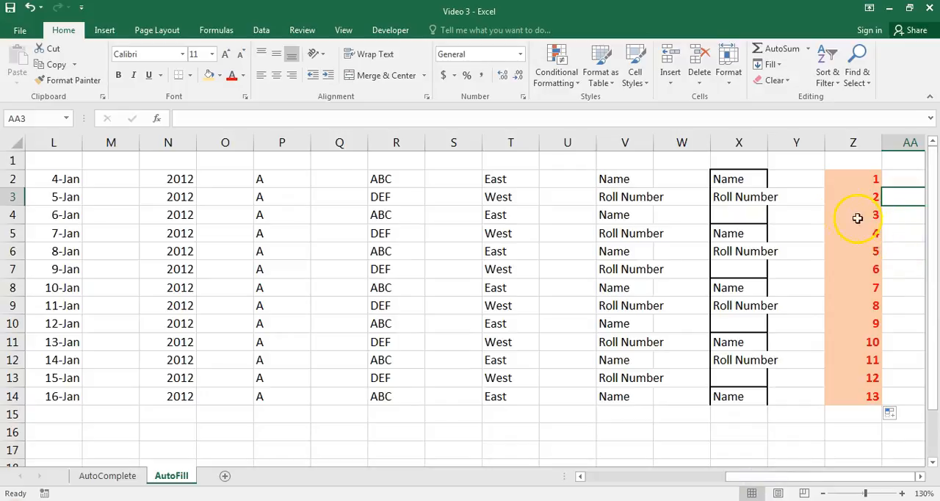
Switch the fill option for the numbers in Z2:Z14 to Fill Without Formatting.
left_click(900, 414)
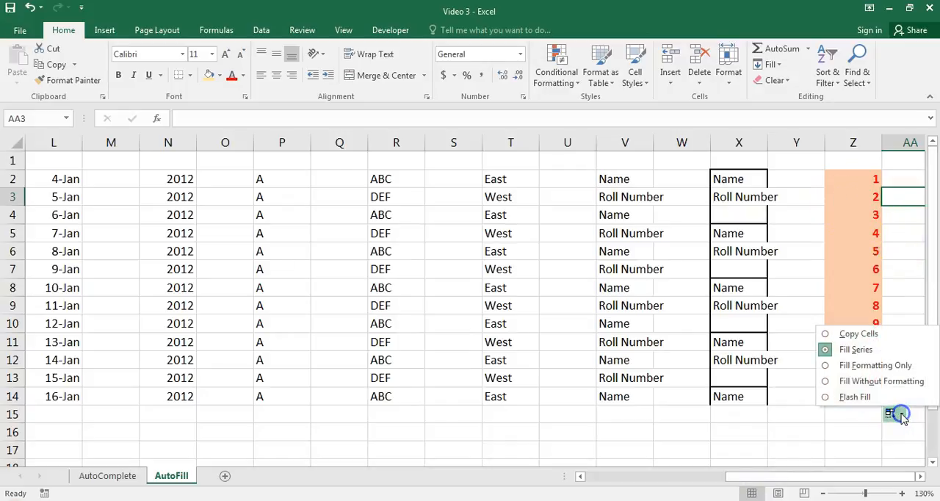
left_click(825, 380)
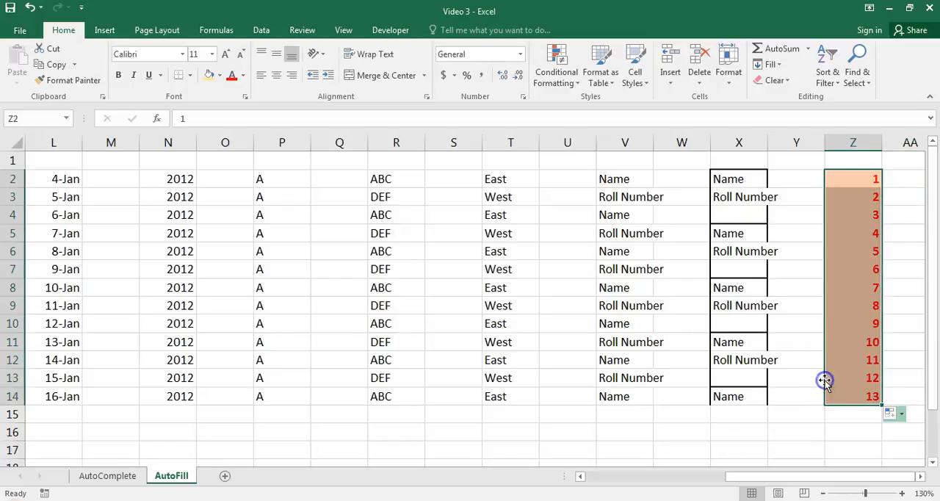
left_click(854, 215)
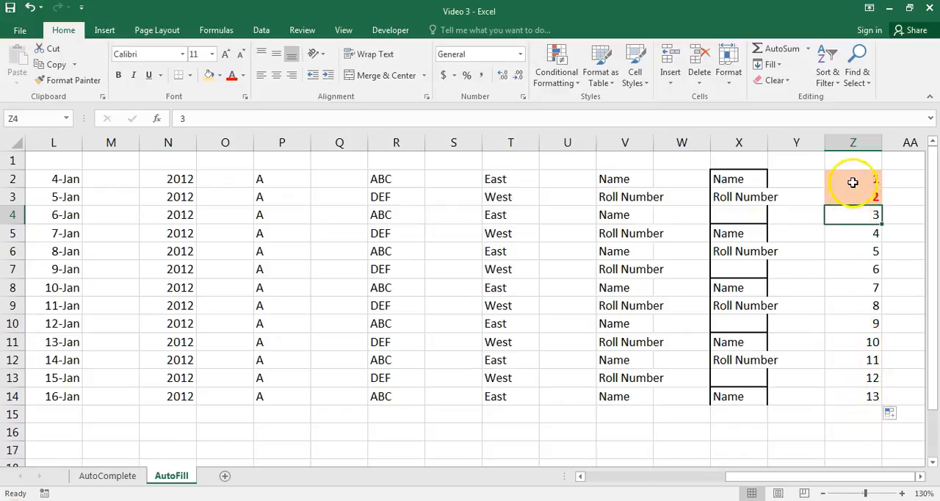
Switch the fill option for Z2:Z14 to Fill Formatting Only and inspect the filled cells.
left_click(901, 416)
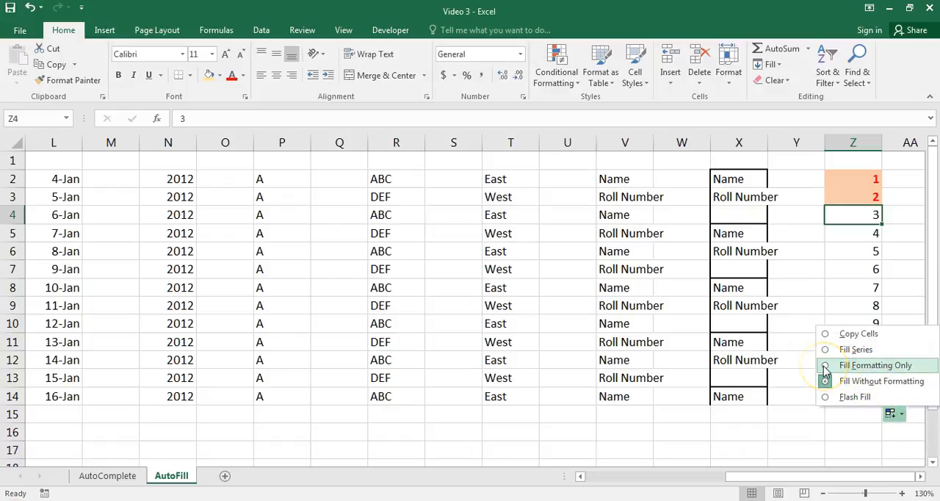
left_click(870, 365)
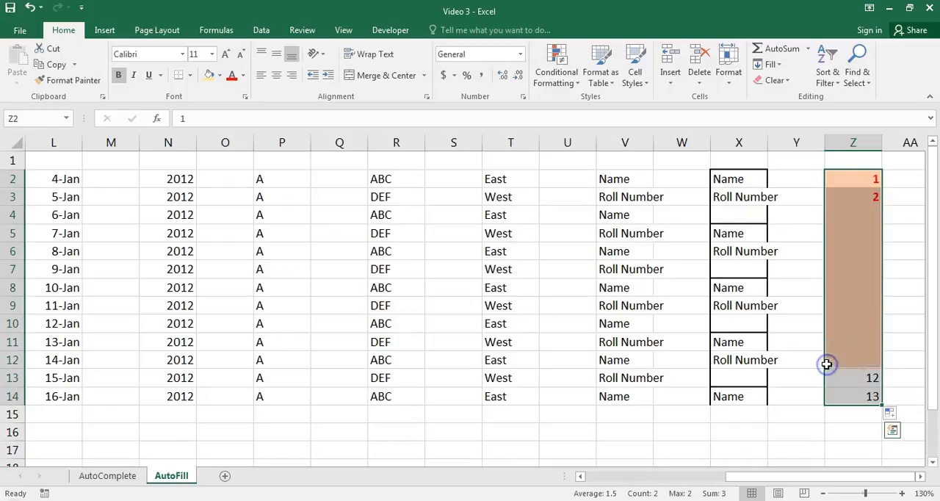
left_click(915, 355)
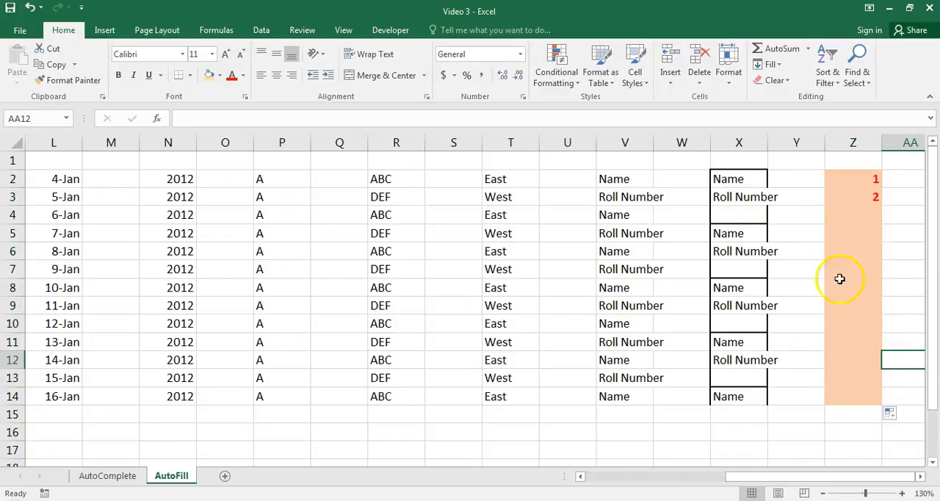
left_click(843, 308)
type("5")
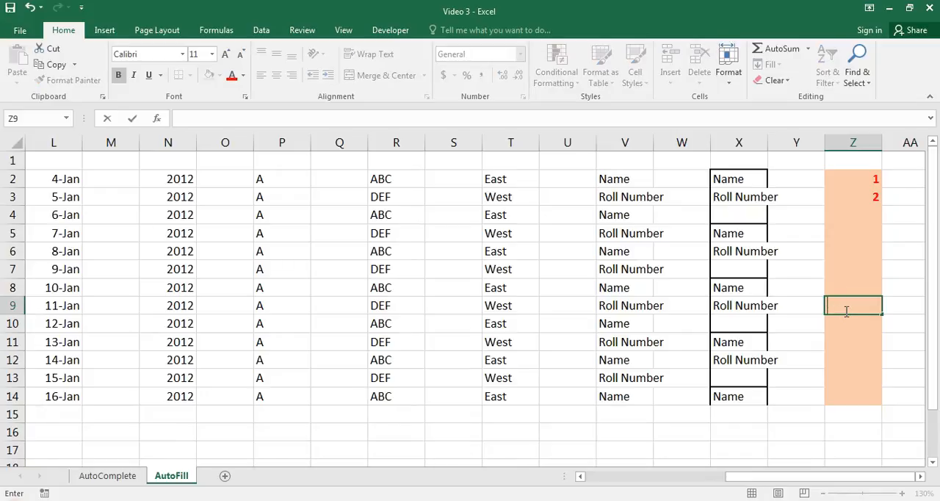
left_click(858, 221)
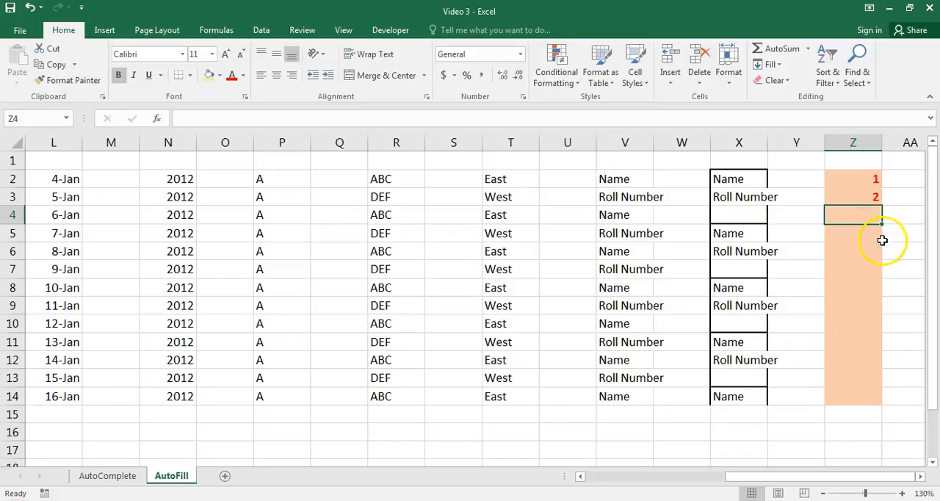
Select Z2:Z3 again and refill the formatted number series down through Z14.
left_click(869, 196)
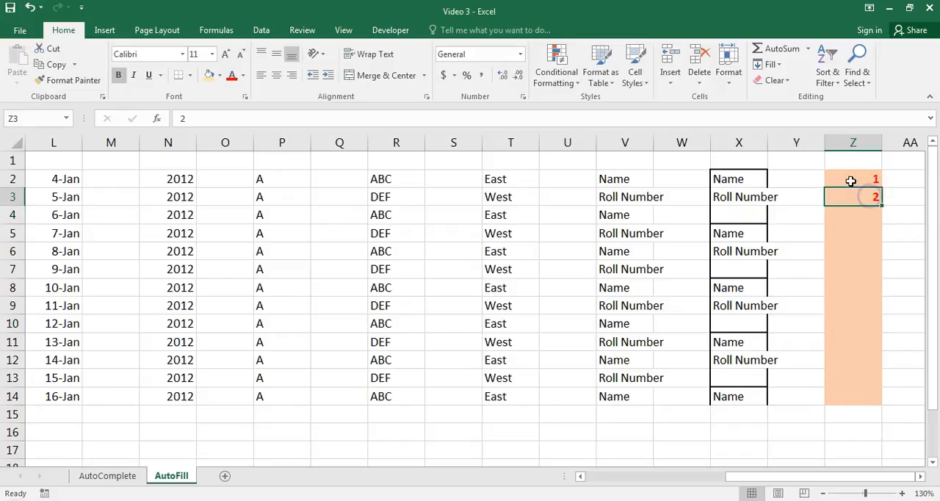
left_click(850, 180)
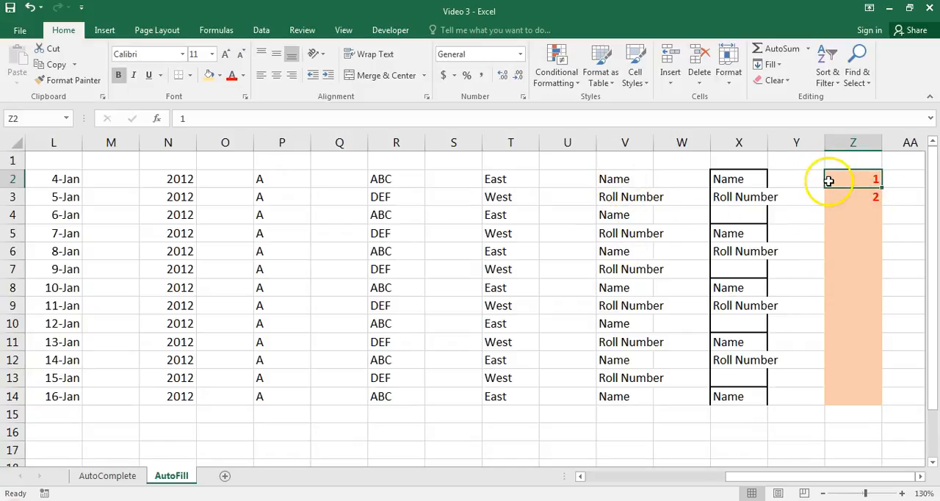
left_click_drag(833, 181, 876, 405)
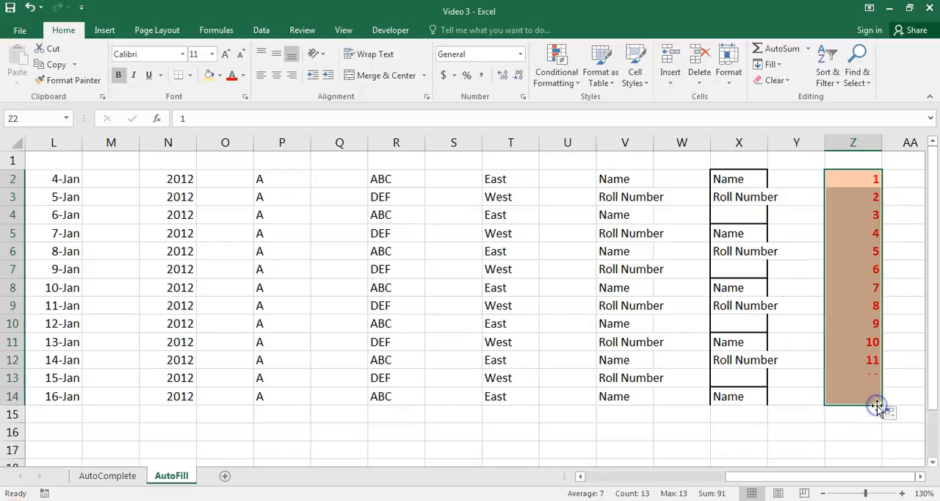
Switch the fill option for Z2:Z14 to Copy Cells and back to Fill Series, then review the remaining options.
left_click(901, 415)
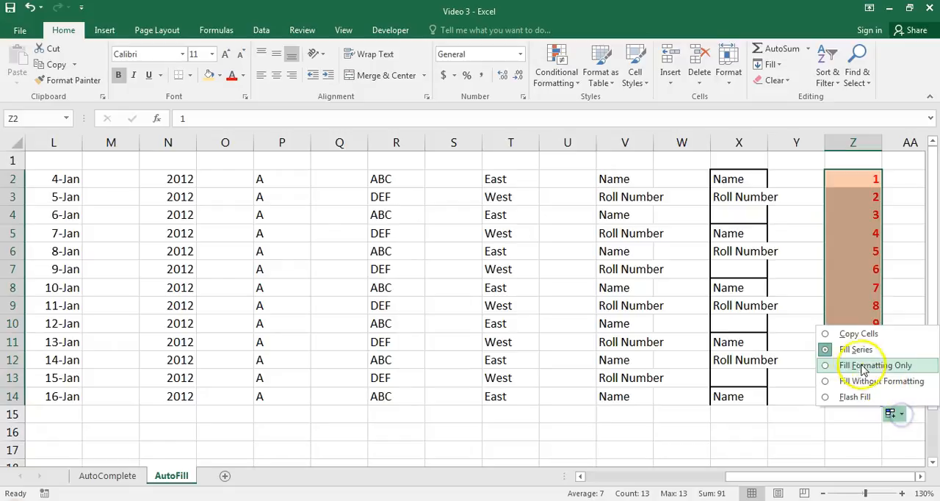
left_click(824, 335)
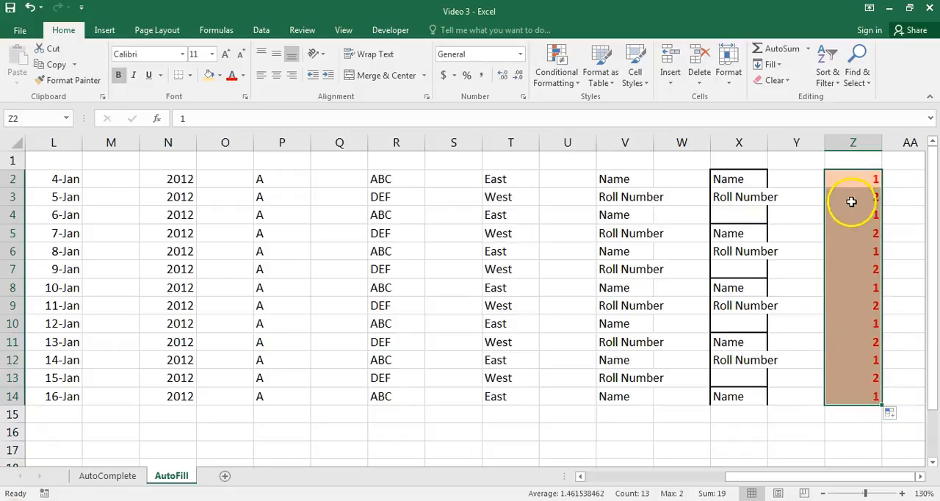
left_click(894, 415)
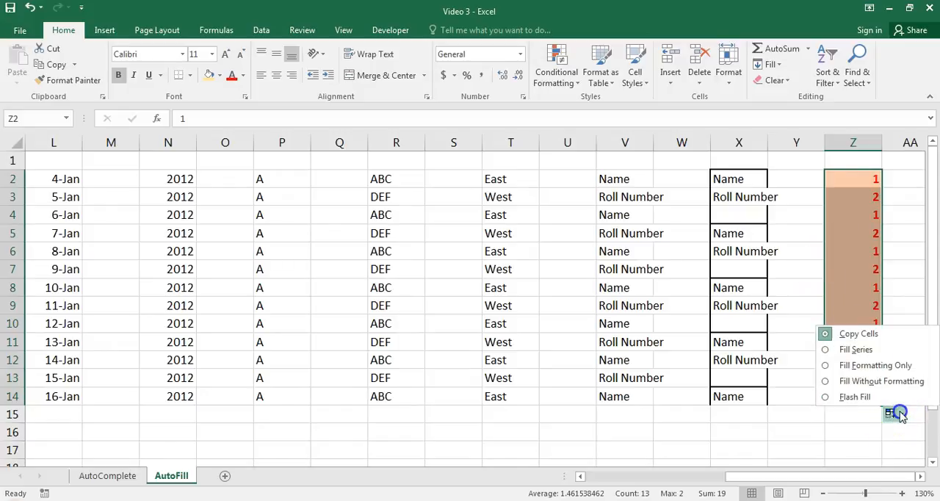
left_click(826, 351)
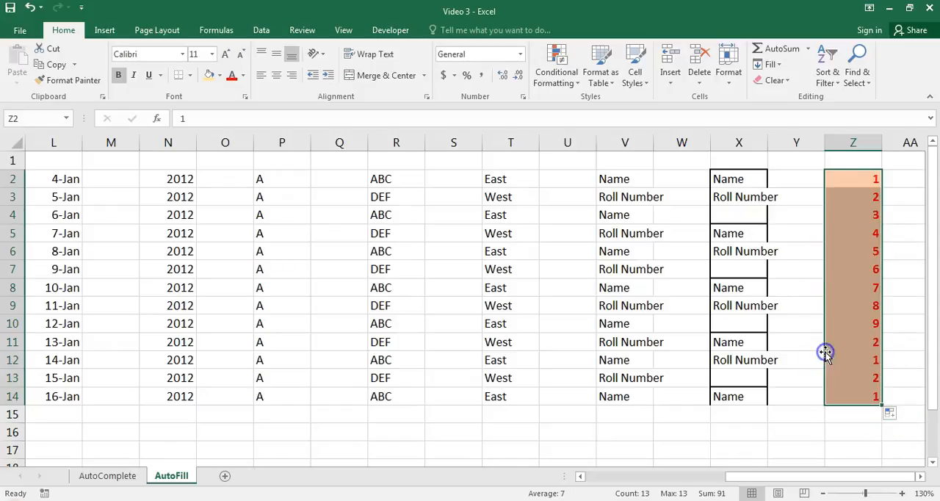
left_click(897, 415)
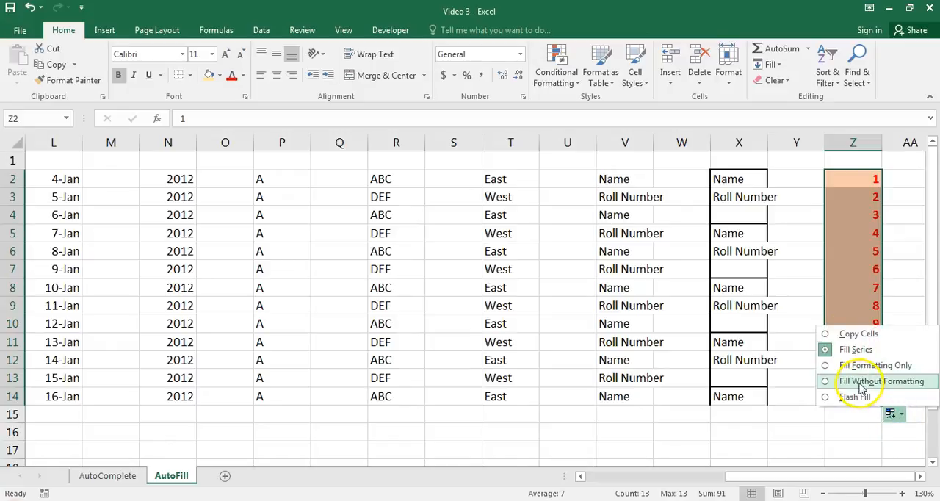
left_click(820, 417)
left_click(597, 476)
key("ctrl+End")
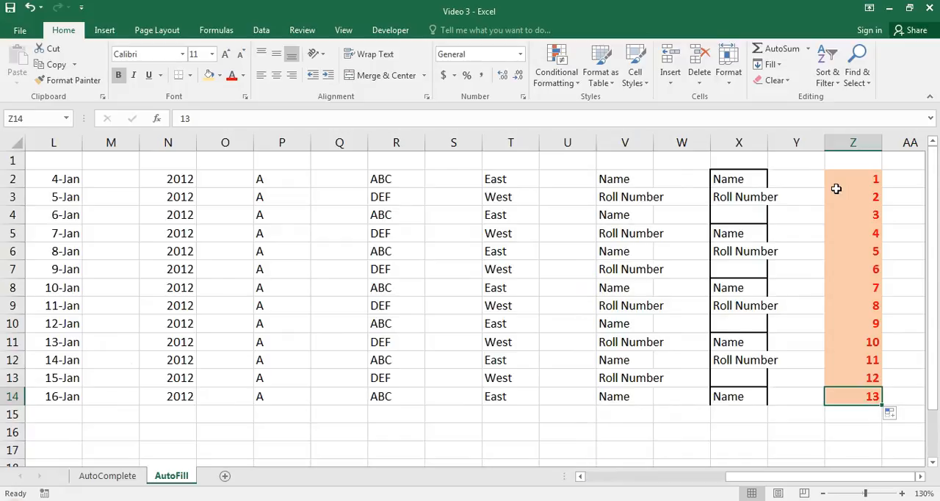
left_click(836, 190)
key("Left")
key("Left")
key("Left")
key("Left")
key("Left")
key("Left")
key("Left")
key("Left")
key("Left")
key("Left")
key("Left")
key("Left")
key("Left")
key("Left")
key("Left")
key("Left")
key("Left")
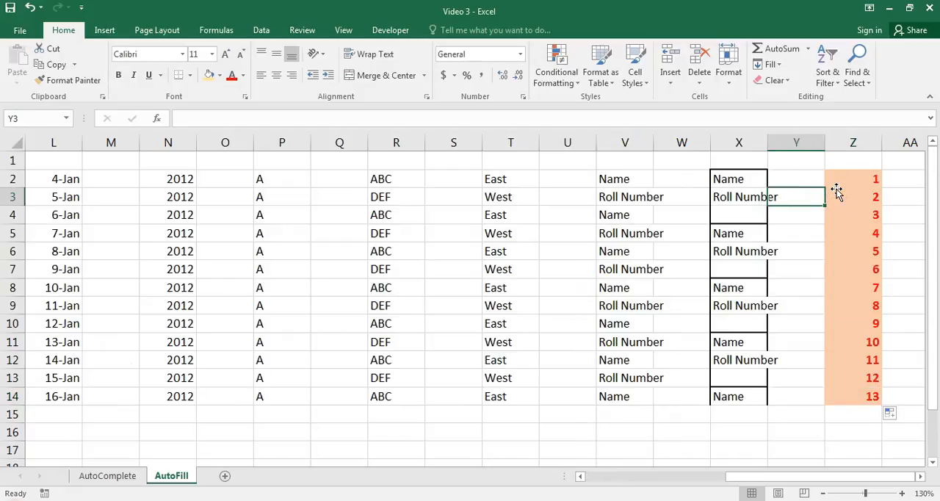